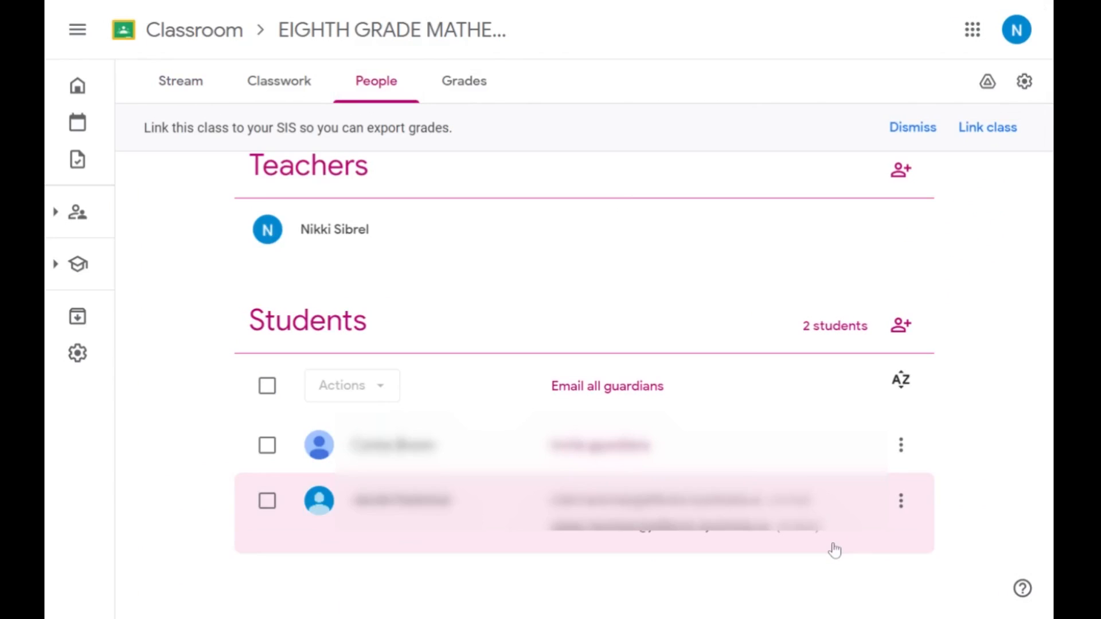
Go to the class overview and accept the administrator's invitation to teach the Eighth Grade Mathematics class, revealing it to its students
{"action": "mouse_move", "coordinate": [103, 93]}
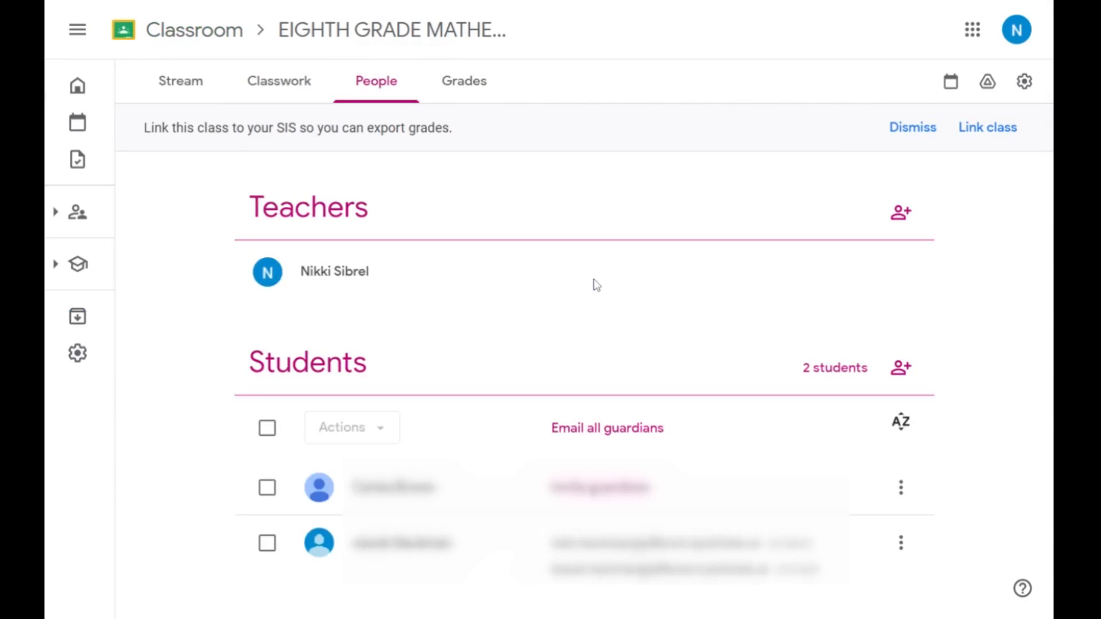
{"action": "left_click", "coordinate": [175, 26]}
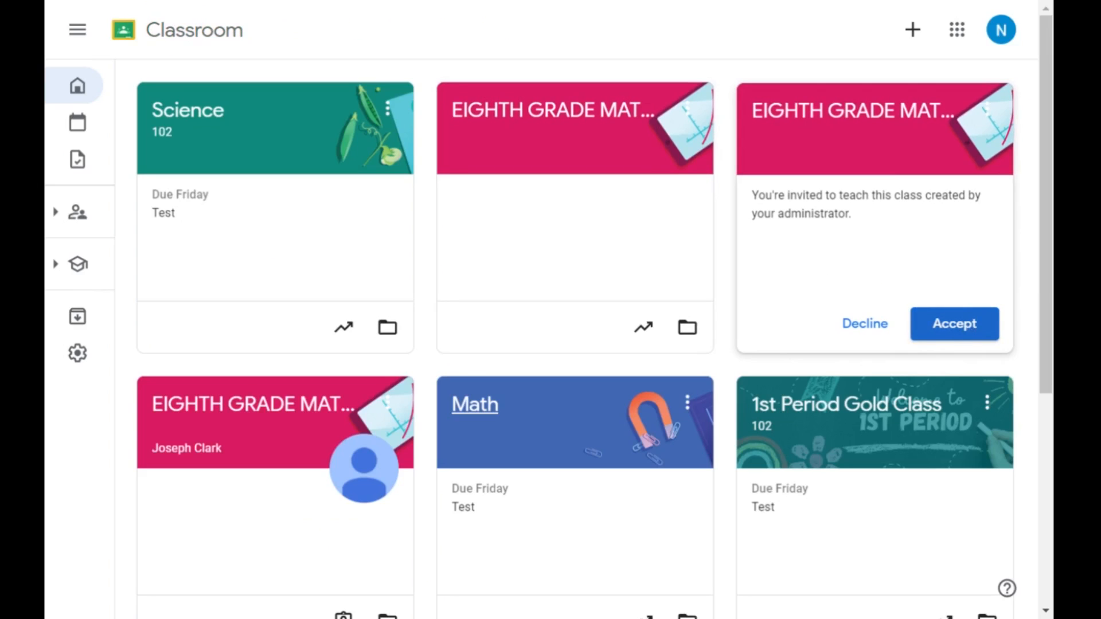
{"action": "left_click", "coordinate": [966, 330]}
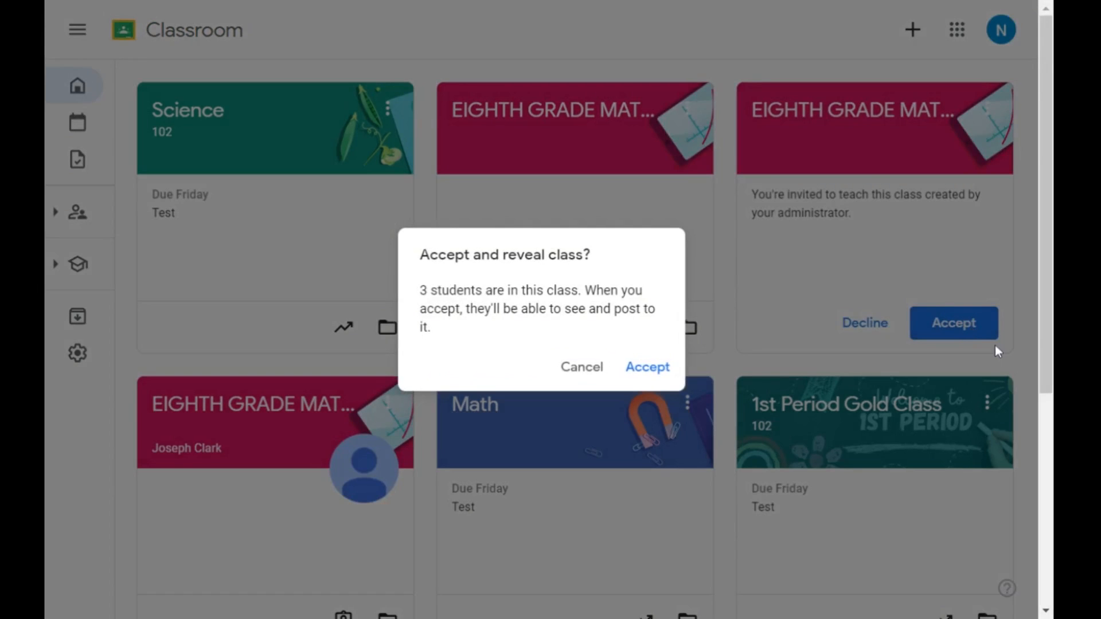
{"action": "left_click", "coordinate": [646, 368]}
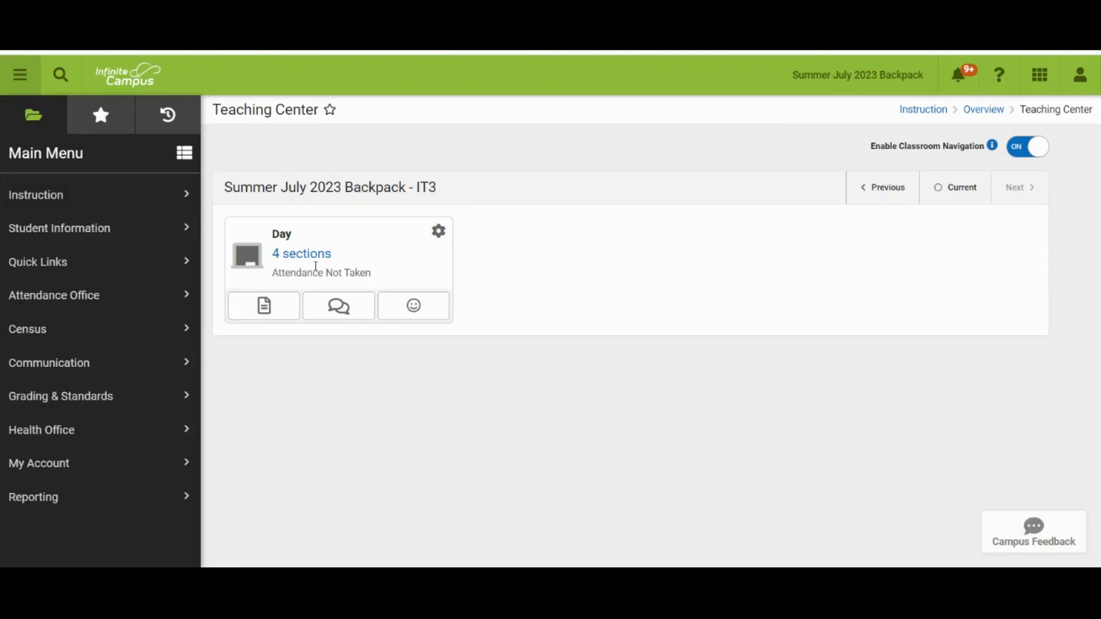
In Infinite Campus's Teaching Center, open section 32720811-1 EIGHTH GRADE MATHEMATICS and view its student roster
{"action": "left_click", "coordinate": [305, 263]}
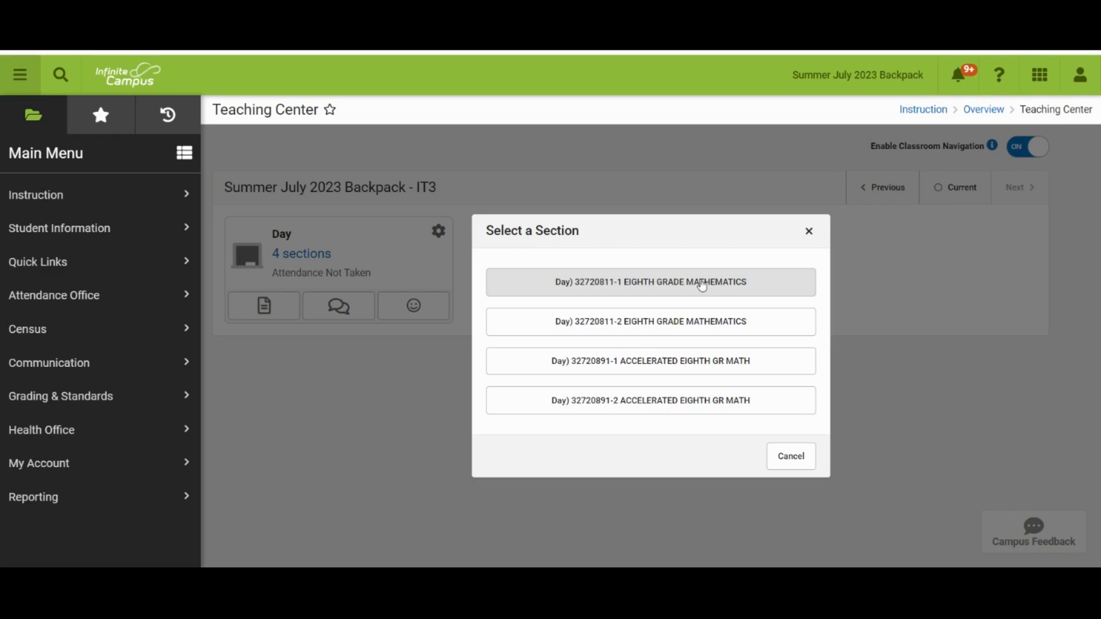
{"action": "left_click", "coordinate": [734, 287]}
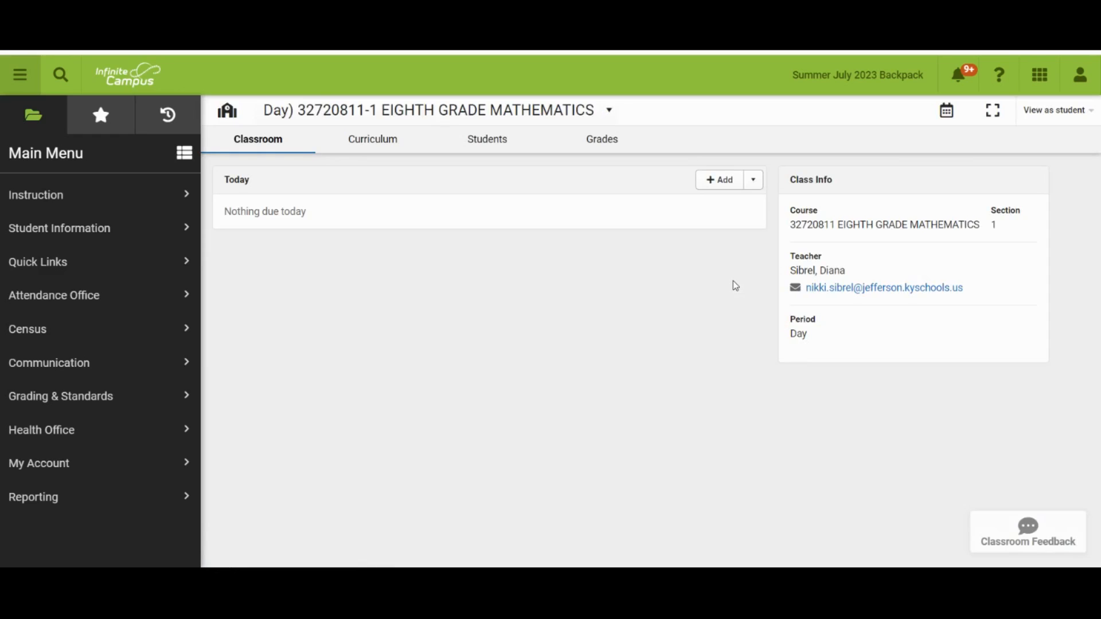
{"action": "left_click", "coordinate": [501, 142]}
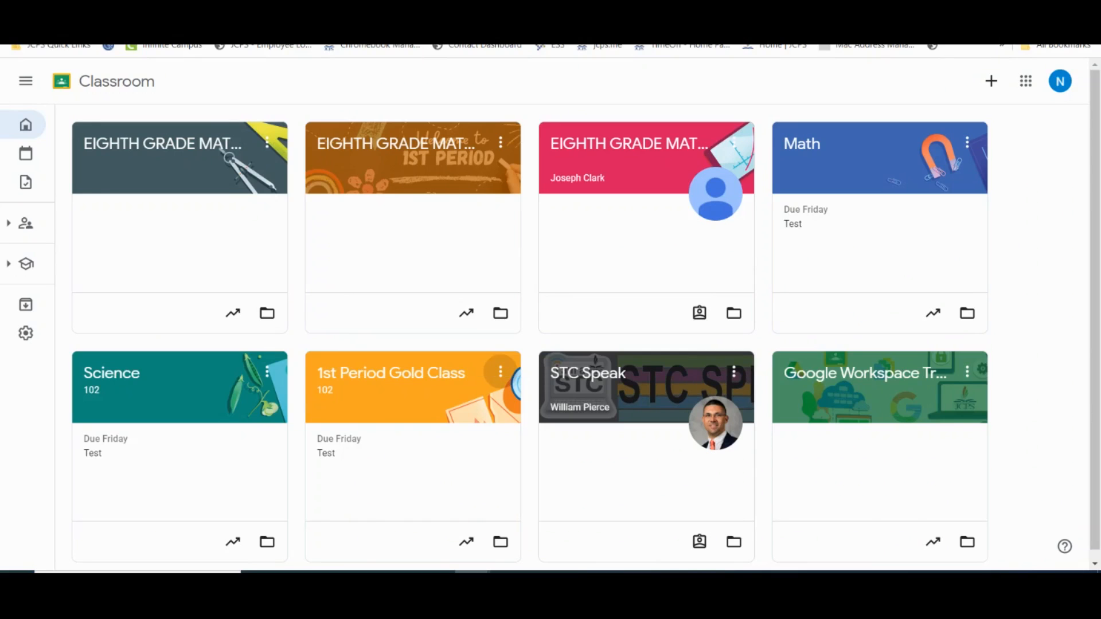
In Google Classroom, link the EIGHTH GRADE MATHEMATICS-2 class to SIS class 32720811 2 EIGHTH GRADE MATHEMATICS and check the link in its settings
{"action": "left_click", "coordinate": [188, 143]}
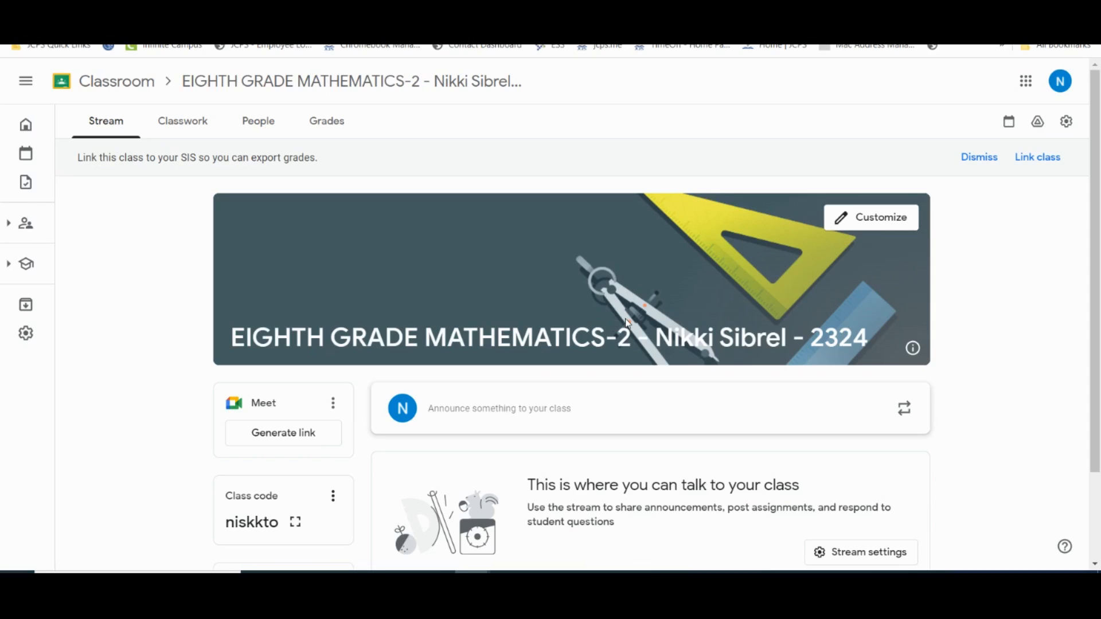
{"action": "left_click", "coordinate": [1047, 157]}
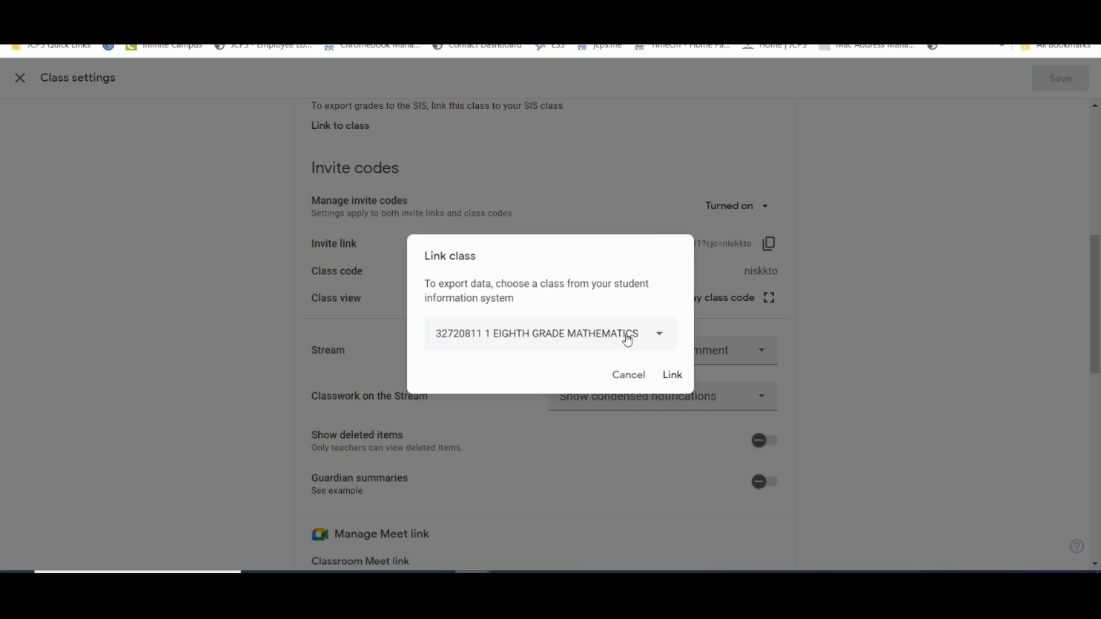
{"action": "left_click", "coordinate": [660, 338]}
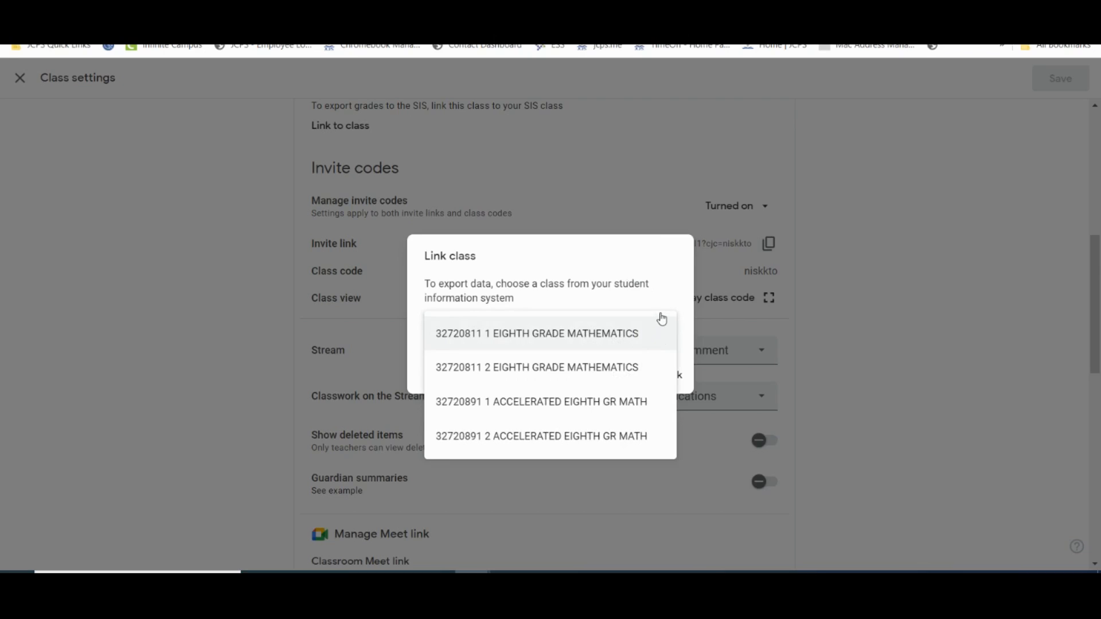
{"action": "left_click", "coordinate": [539, 370]}
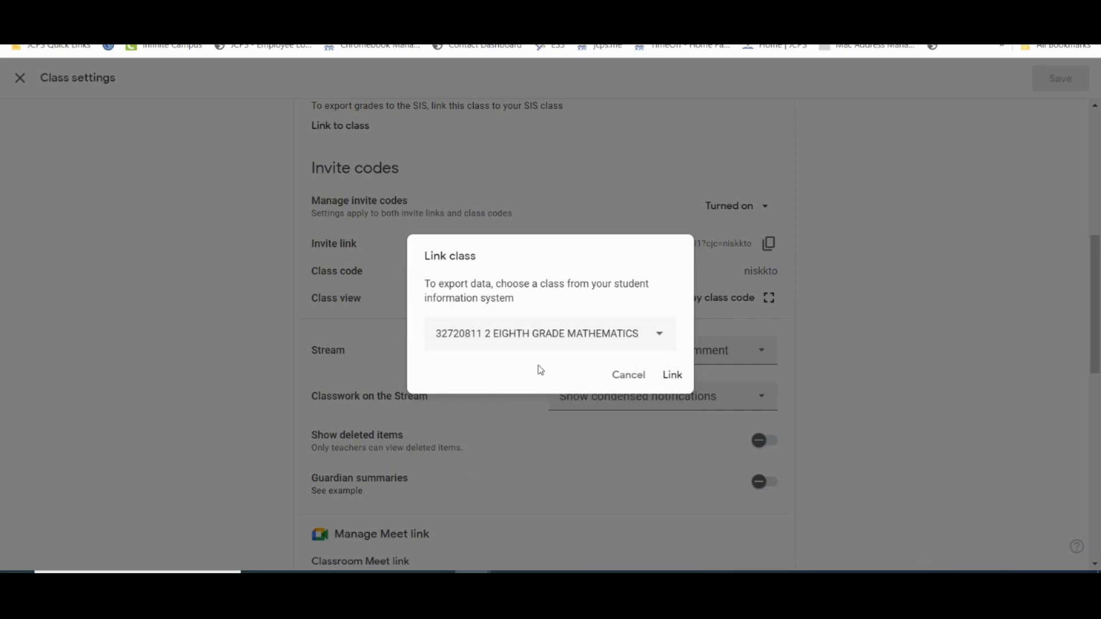
{"action": "left_click", "coordinate": [672, 377]}
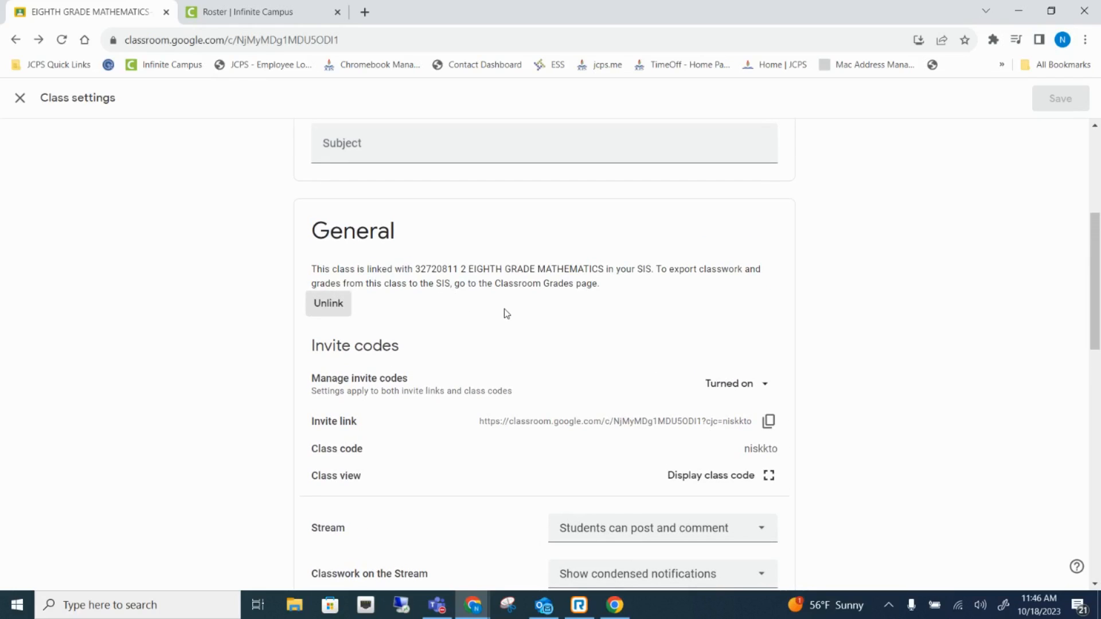
{"action": "scroll", "coordinate": [504, 313], "scroll_direction": "up", "scroll_amount": 5}
{"action": "scroll", "coordinate": [465, 307], "scroll_direction": "down", "scroll_amount": 5}
{"action": "left_click_drag", "start_coordinate": [469, 266], "coordinate": [404, 265]}
{"action": "left_click", "coordinate": [685, 294]}
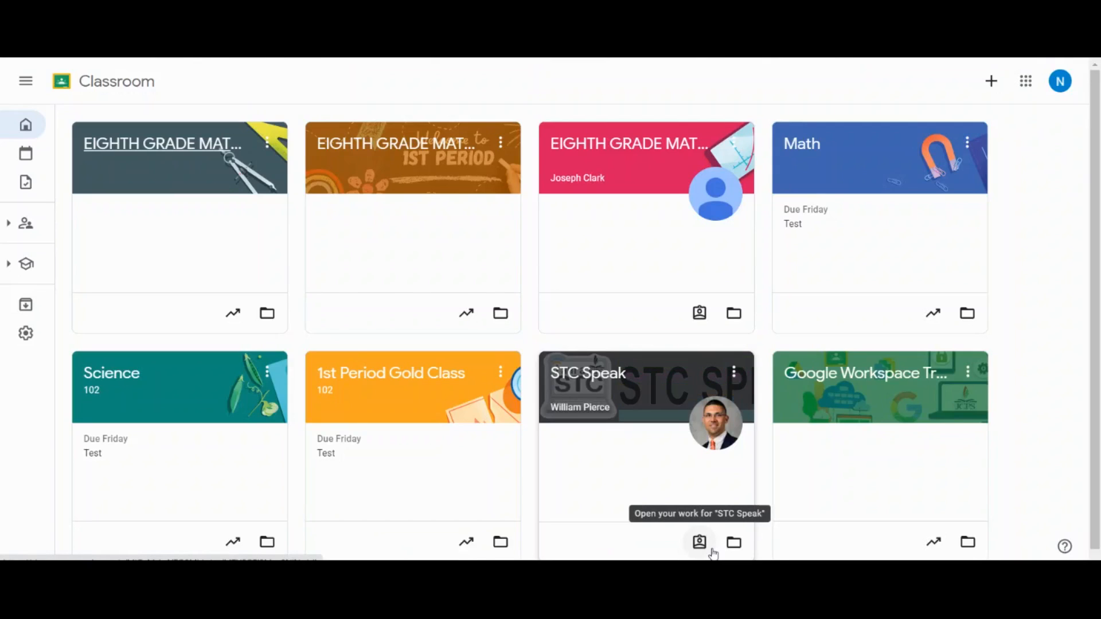
Link the EIGHTH GRADE MATHEMATICS-1 class to SIS class 32720811 1 EIGHTH GRADE MATHEMATICS
{"action": "left_click", "coordinate": [354, 151]}
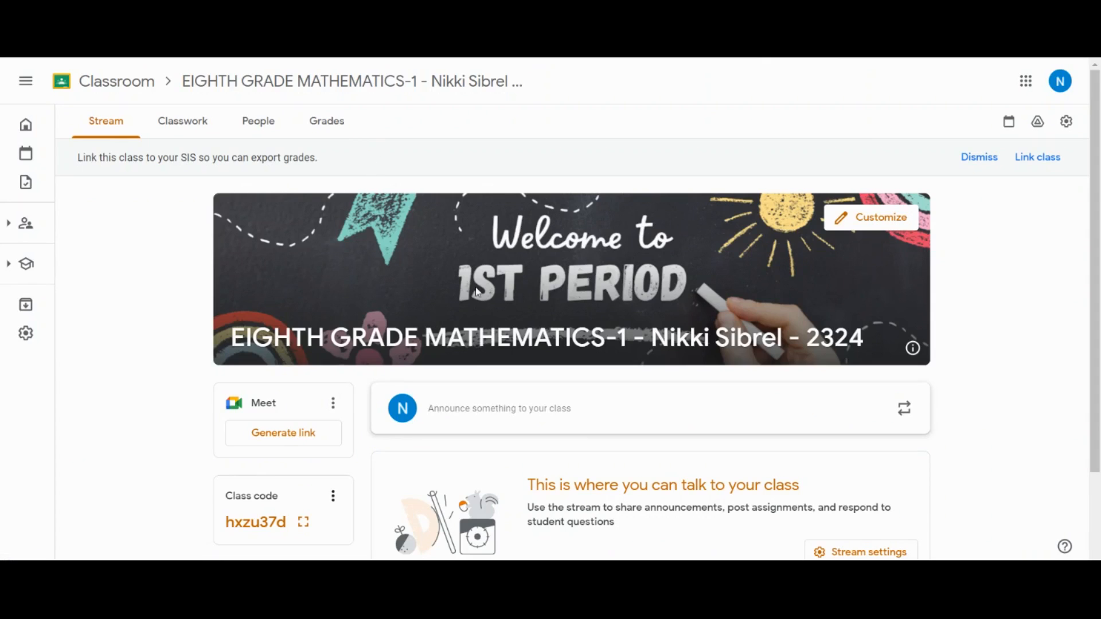
{"action": "left_click", "coordinate": [1038, 157]}
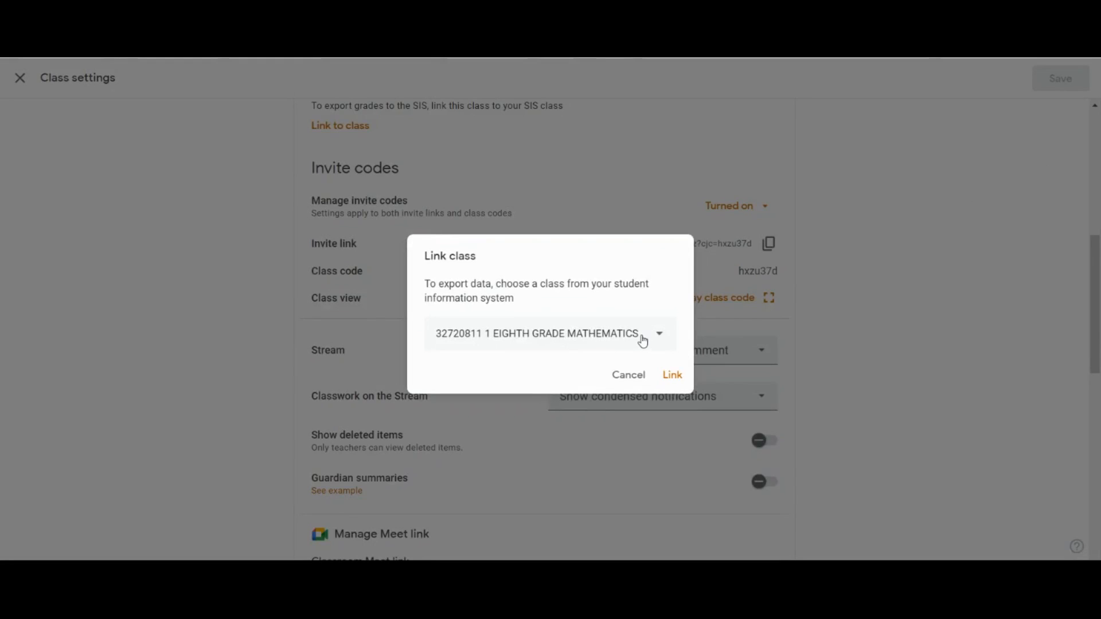
{"action": "left_click", "coordinate": [642, 340]}
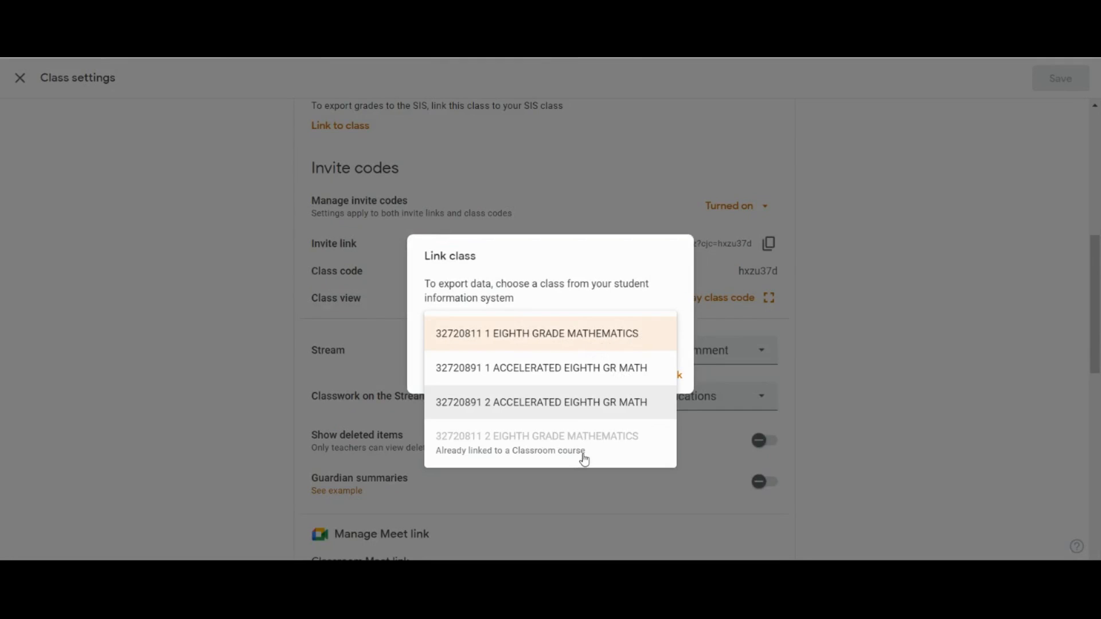
{"action": "left_click", "coordinate": [589, 341]}
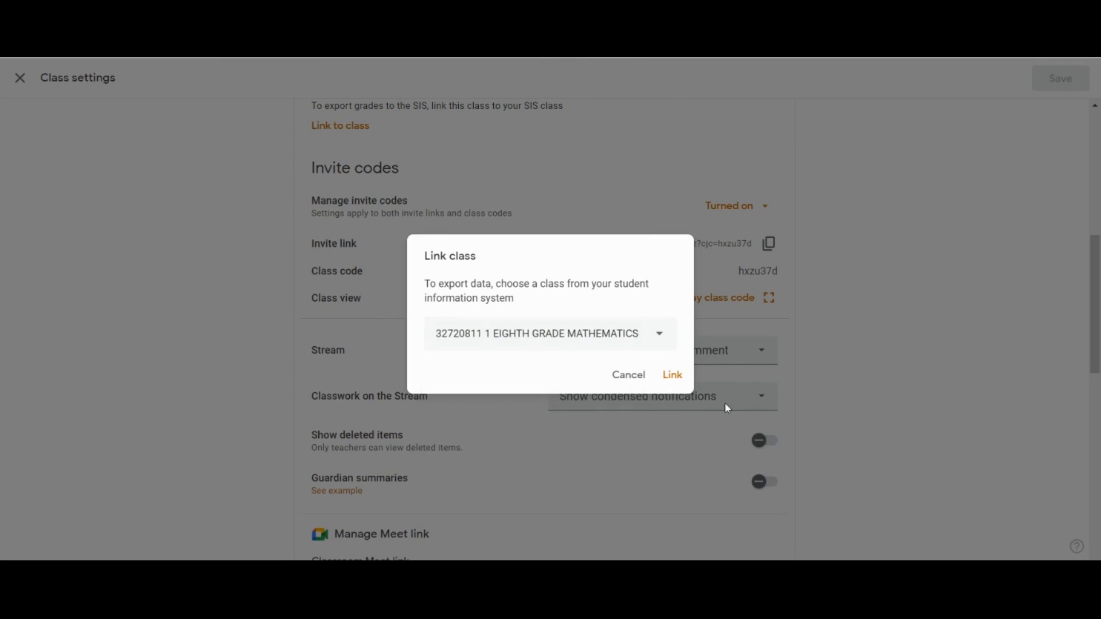
{"action": "left_click", "coordinate": [671, 377]}
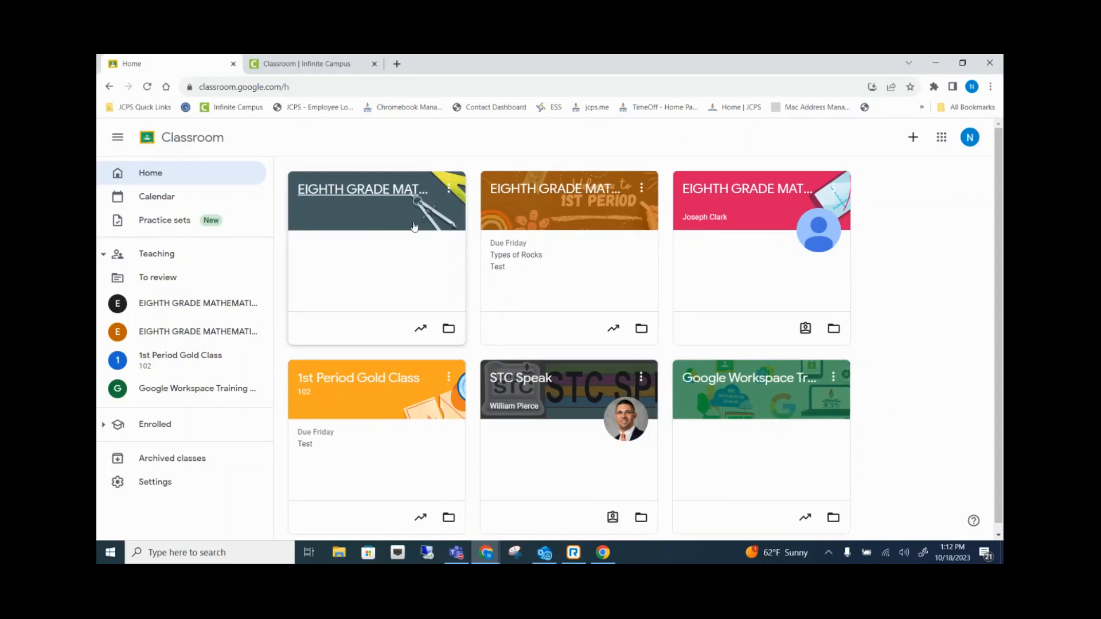
Look through the assignments waiting for review and open the student work for Types of Rocks Questions in 1st Period Gold Class
{"action": "left_click", "coordinate": [167, 277]}
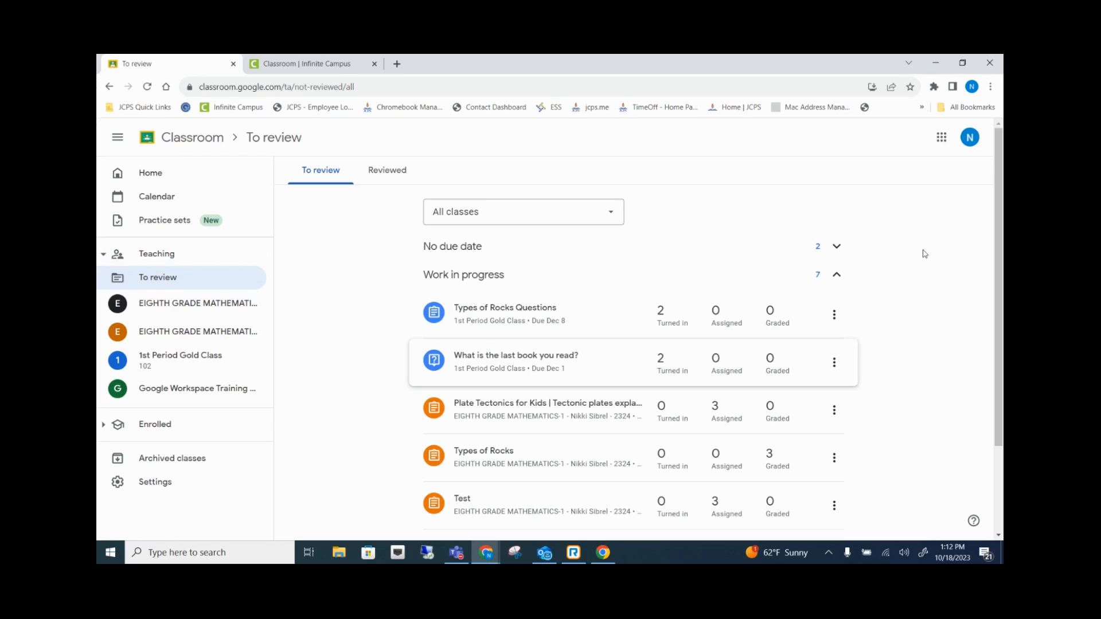
{"action": "scroll", "coordinate": [362, 308], "scroll_direction": "down", "scroll_amount": 1}
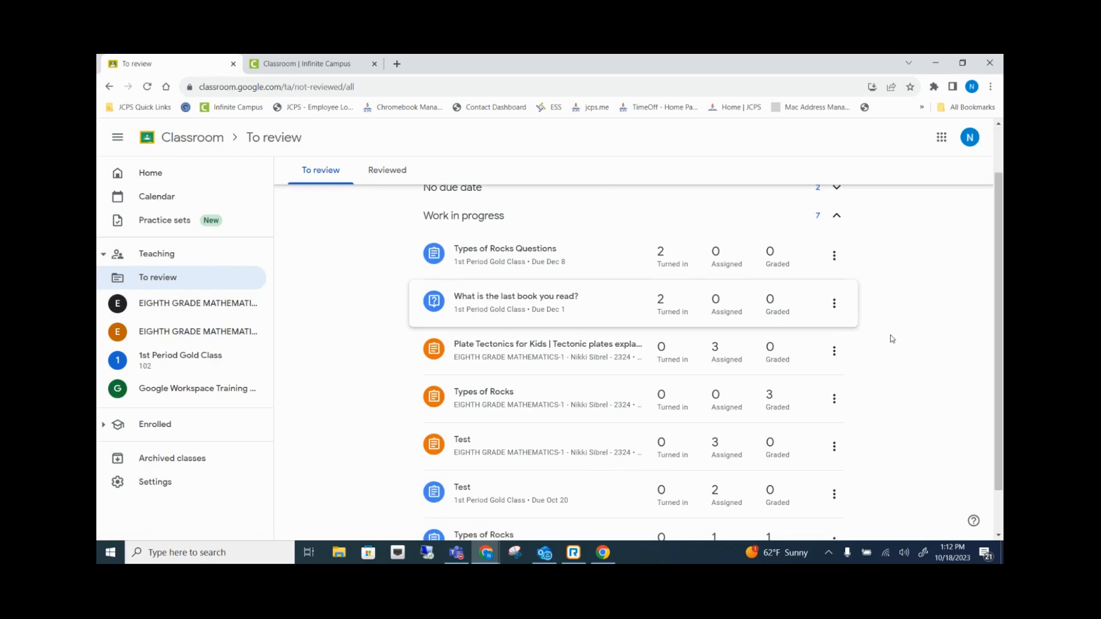
{"action": "scroll", "coordinate": [898, 352], "scroll_direction": "up", "scroll_amount": 1}
{"action": "left_click", "coordinate": [602, 318]}
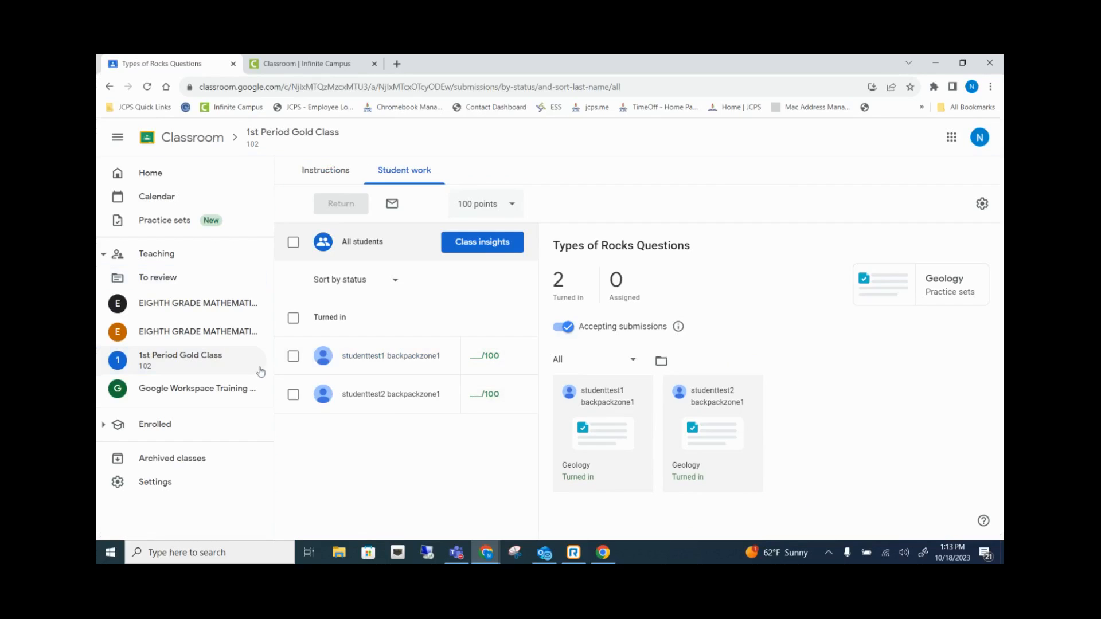
Grade both students' Types of Rocks Questions submissions as A+ (97-100 points)
{"action": "left_click", "coordinate": [480, 356]}
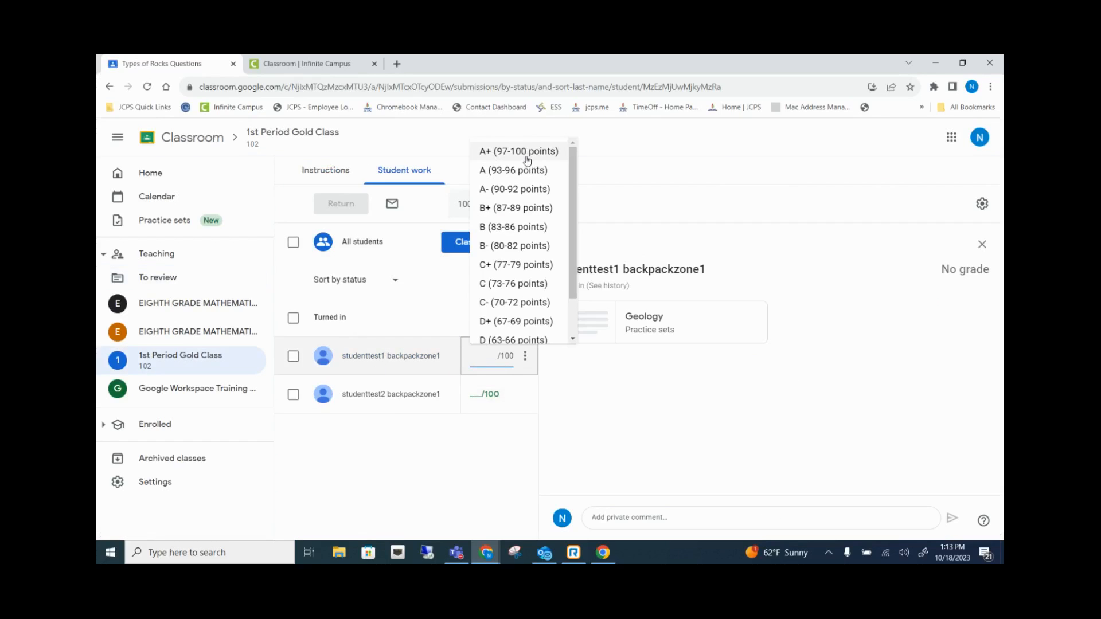
{"action": "left_click", "coordinate": [527, 151]}
{"action": "left_click", "coordinate": [481, 393]}
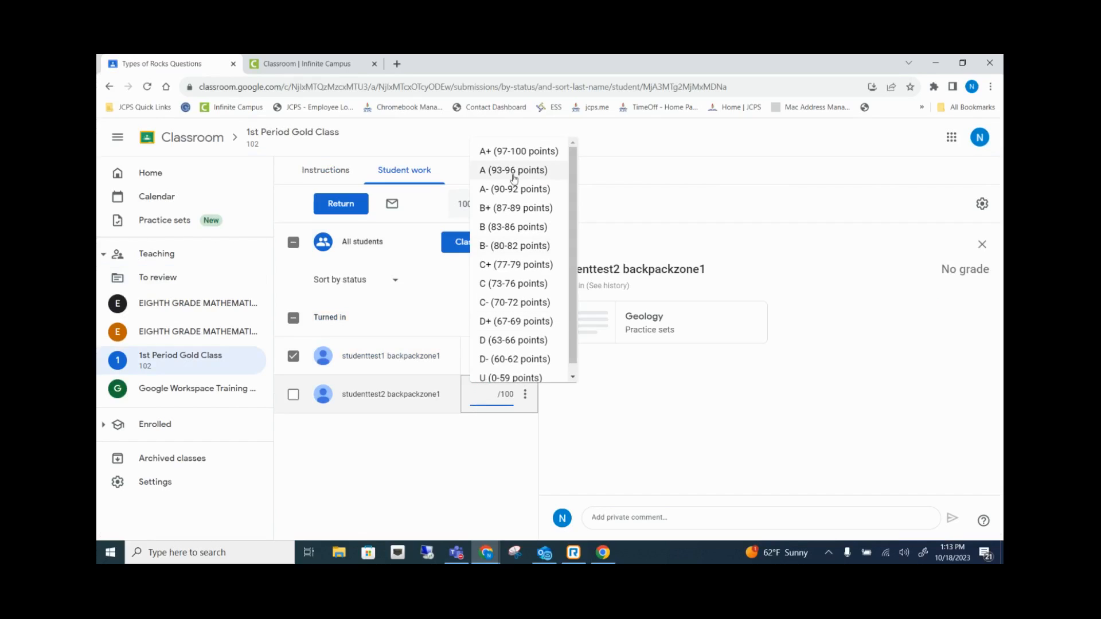
{"action": "left_click", "coordinate": [517, 151]}
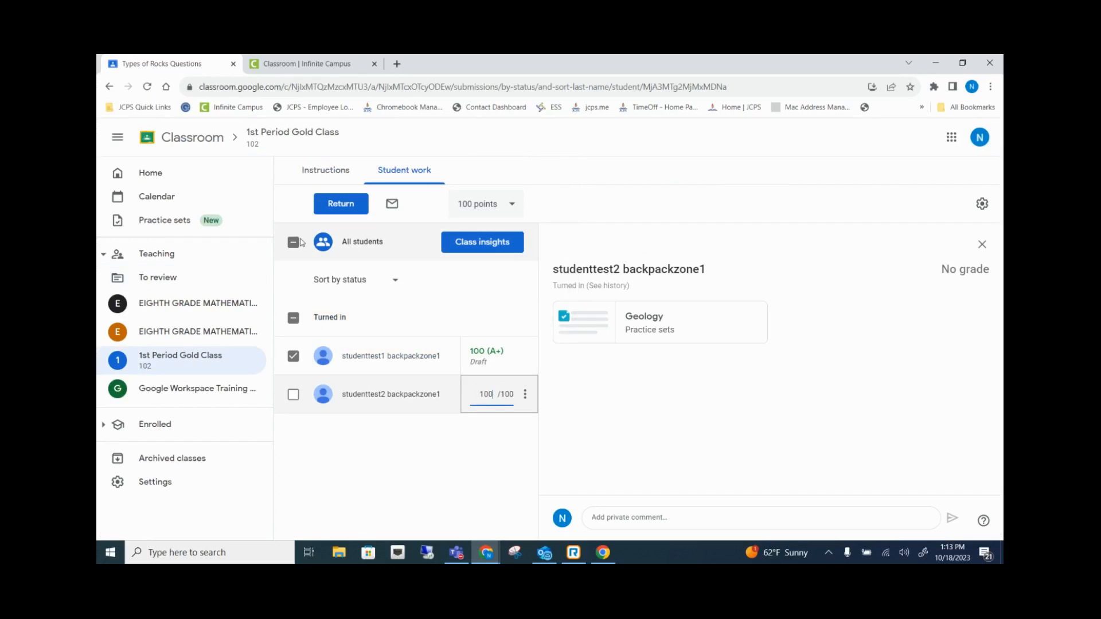
Return the graded Types of Rocks Questions work to both students and mark the assignment as reviewed
{"action": "left_click", "coordinate": [293, 396]}
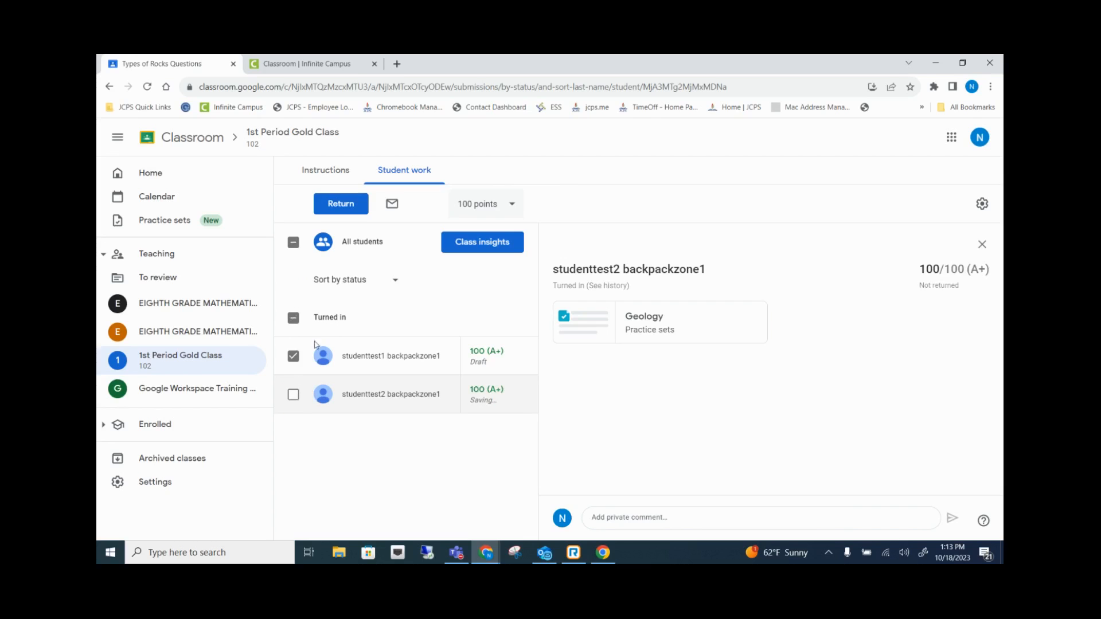
{"action": "left_click", "coordinate": [342, 206]}
{"action": "left_click", "coordinate": [652, 387]}
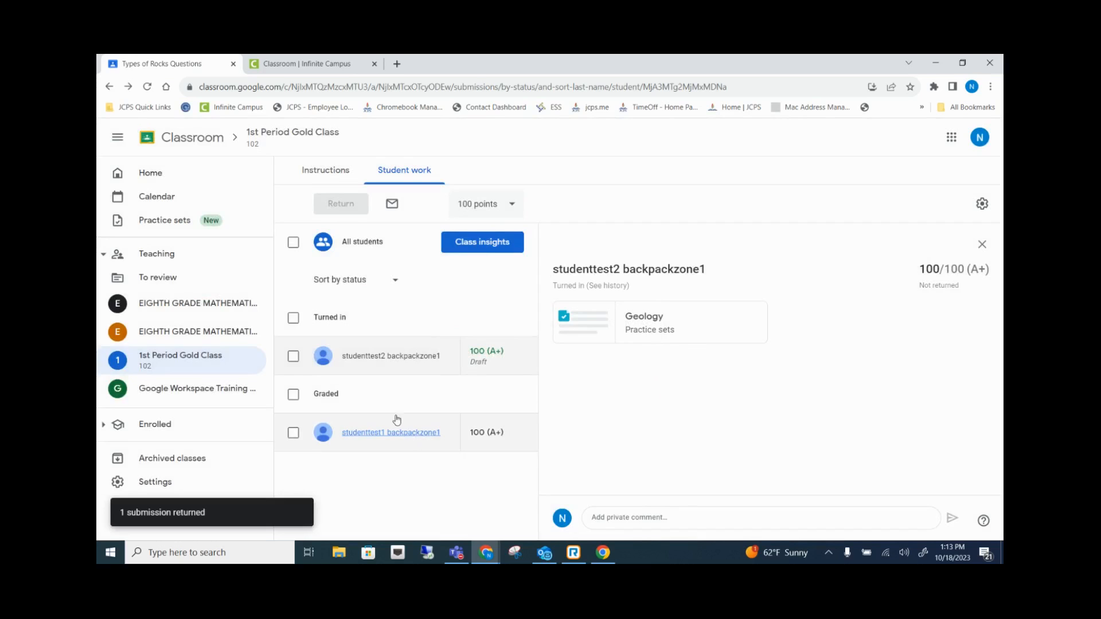
{"action": "left_click", "coordinate": [292, 317]}
{"action": "left_click", "coordinate": [337, 207]}
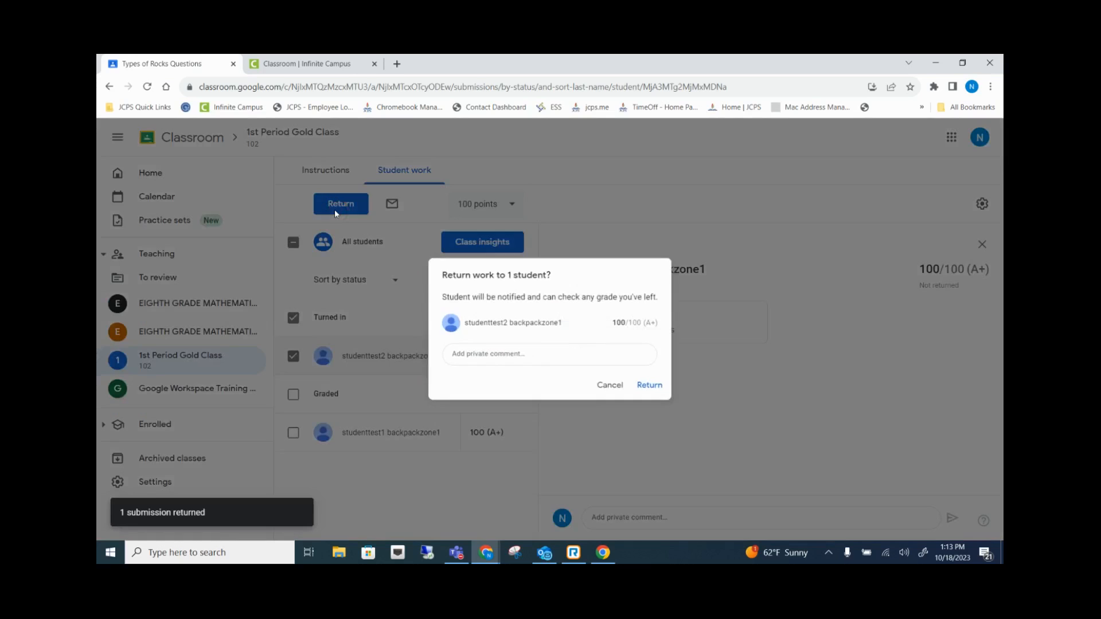
{"action": "left_click", "coordinate": [665, 388]}
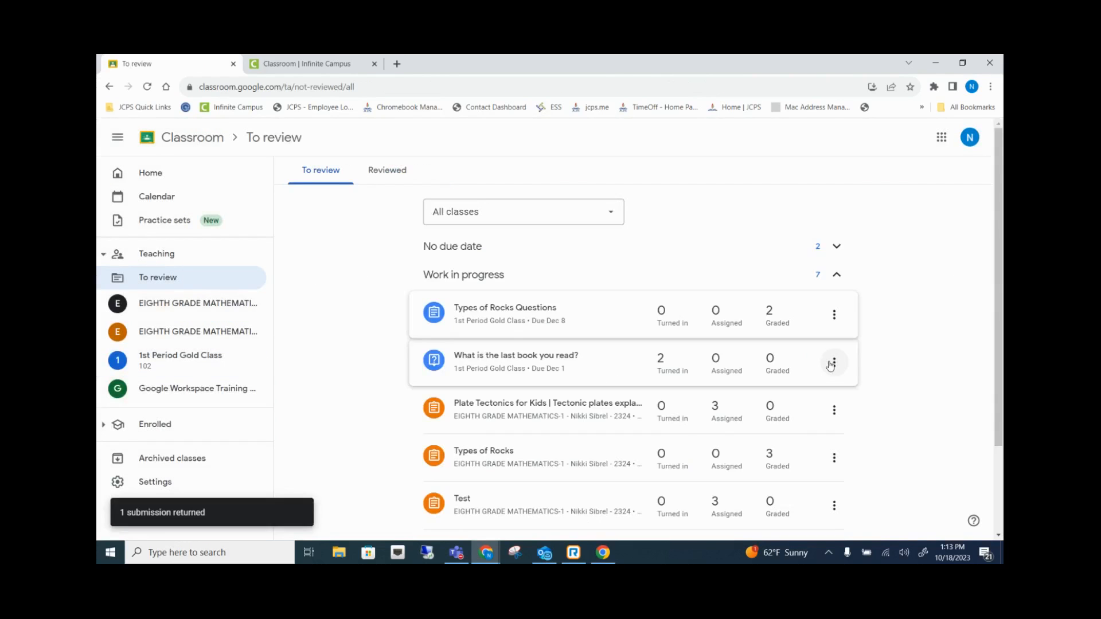
{"action": "left_click", "coordinate": [834, 314]}
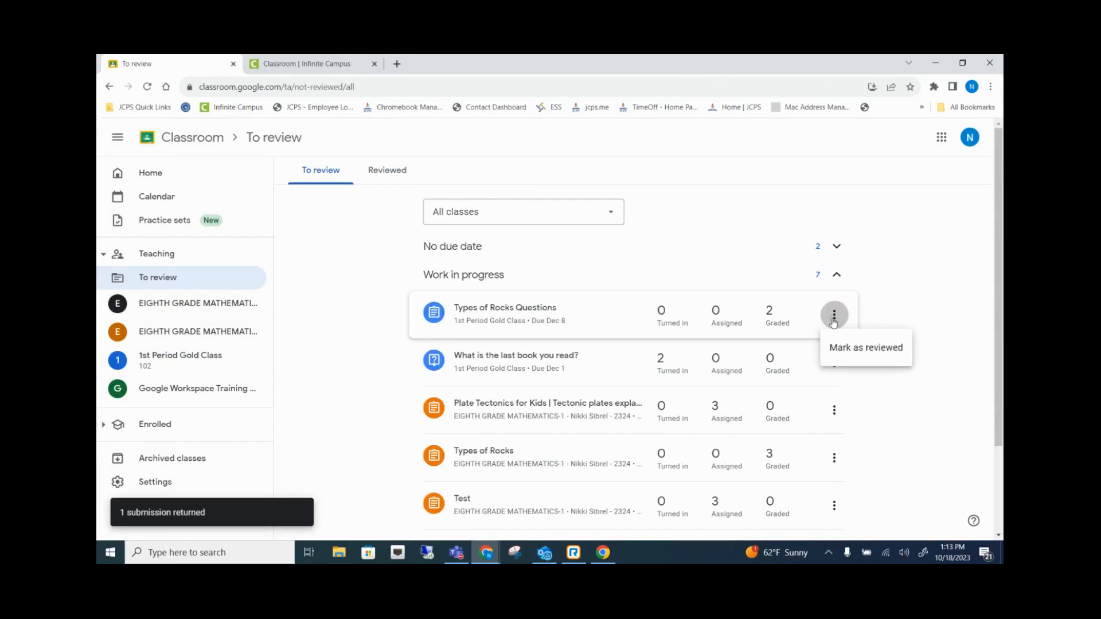
{"action": "left_click", "coordinate": [846, 348]}
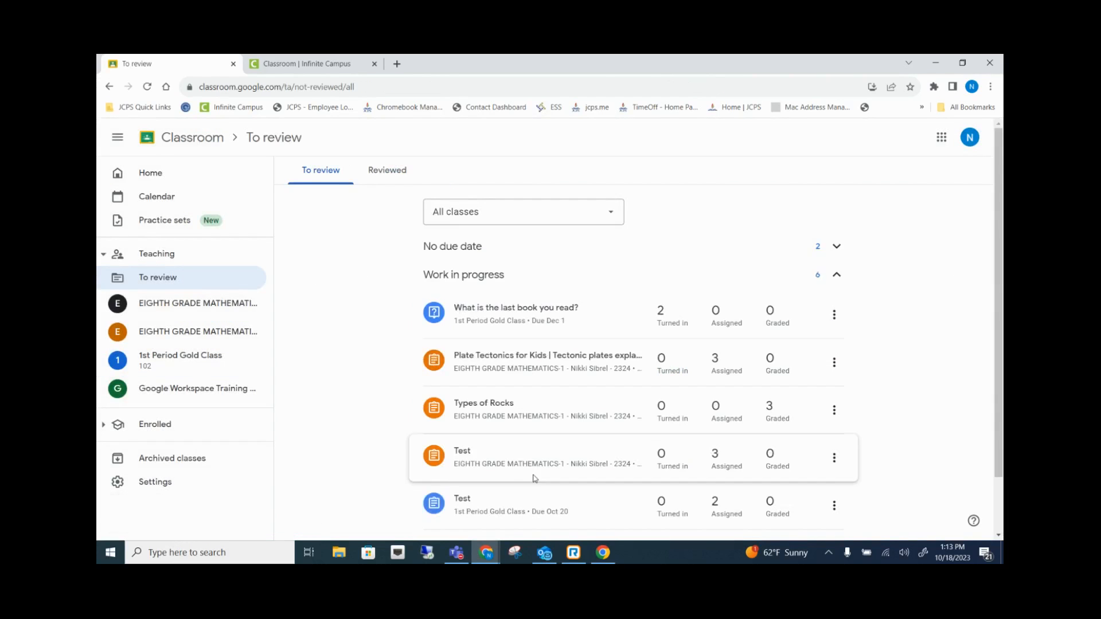
In the gradebook of the class with the Welcome to 1st Period banner, return the Test assignment to all three students despite it being unsubmitted
{"action": "left_click", "coordinate": [192, 329]}
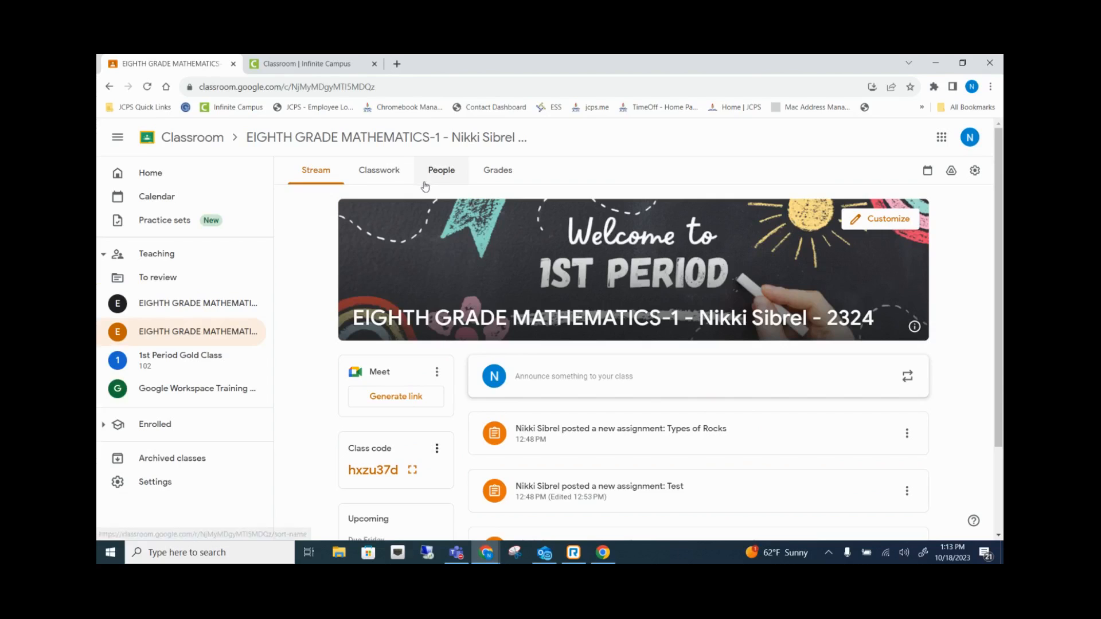
{"action": "left_click", "coordinate": [491, 173]}
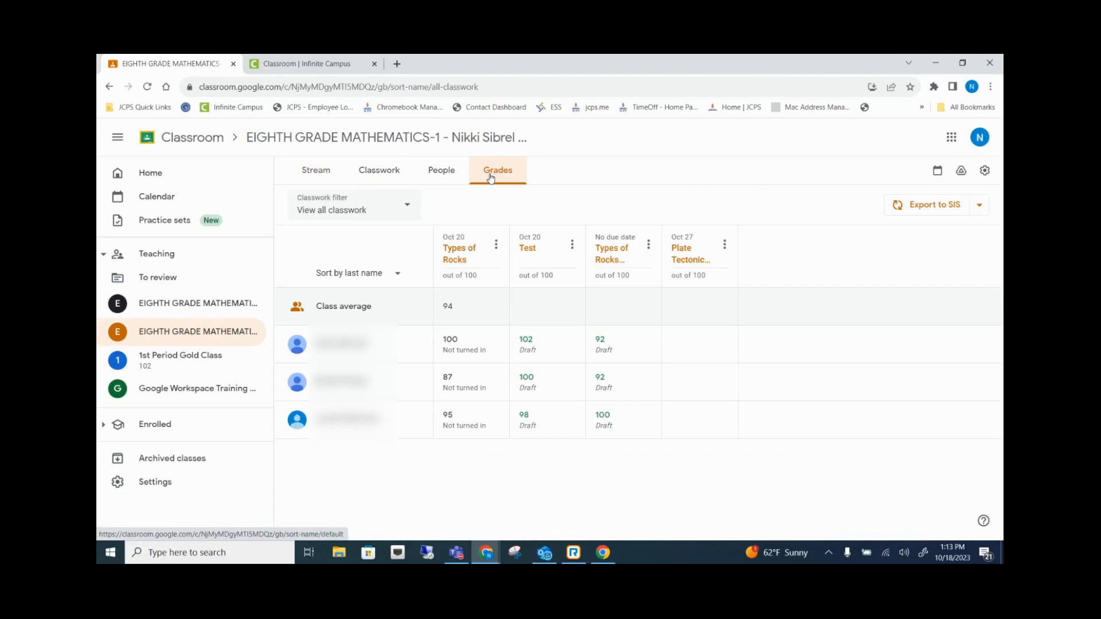
{"action": "left_click", "coordinate": [572, 244]}
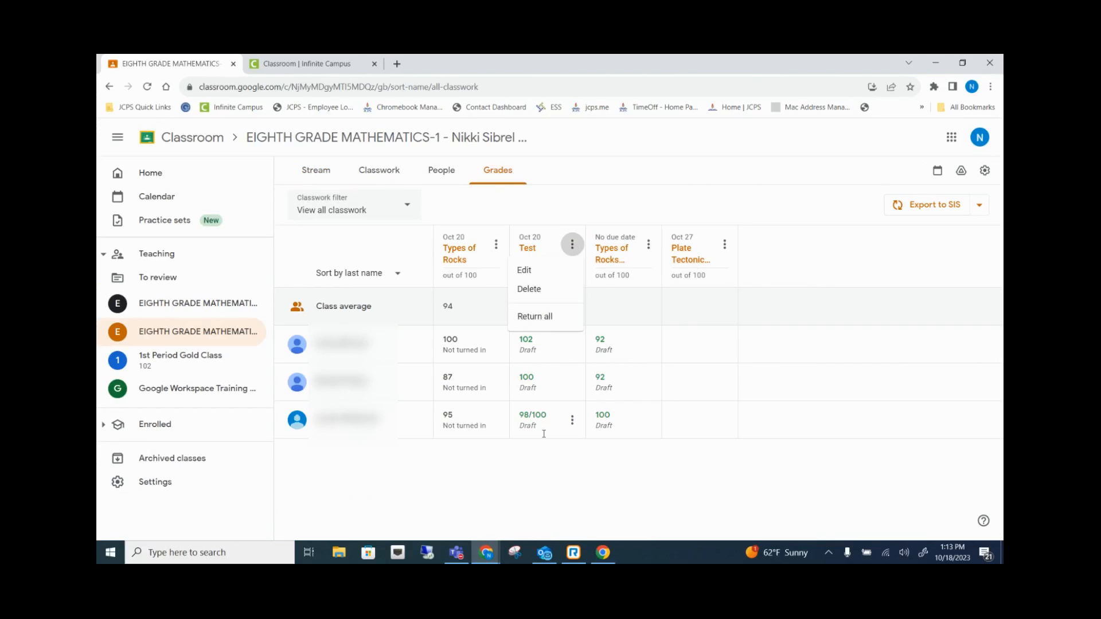
{"action": "left_click", "coordinate": [549, 317]}
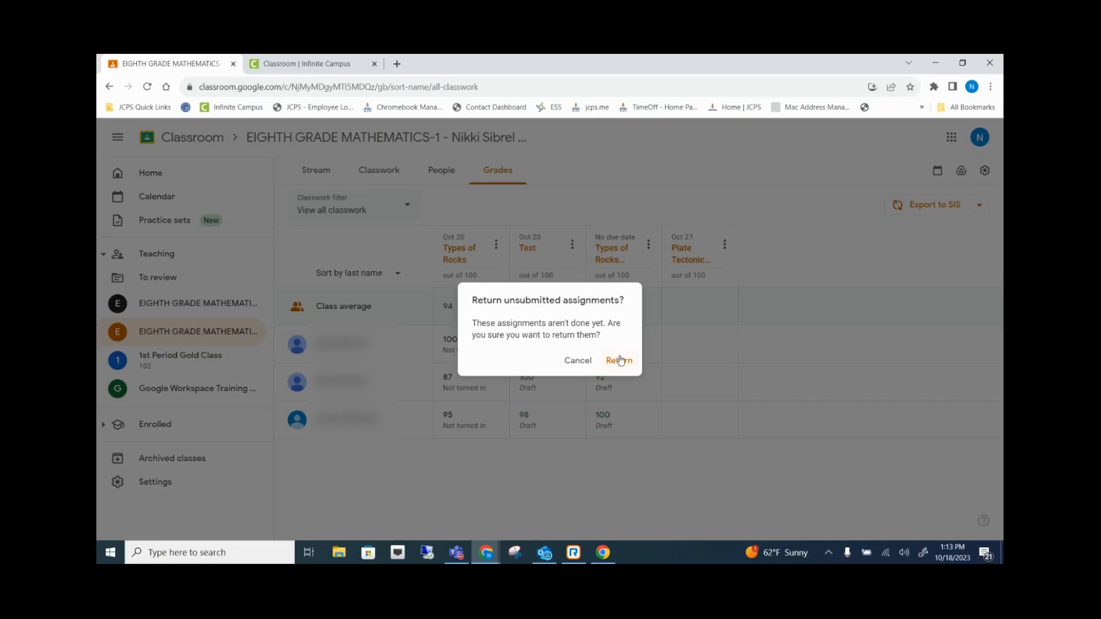
{"action": "left_click", "coordinate": [622, 359]}
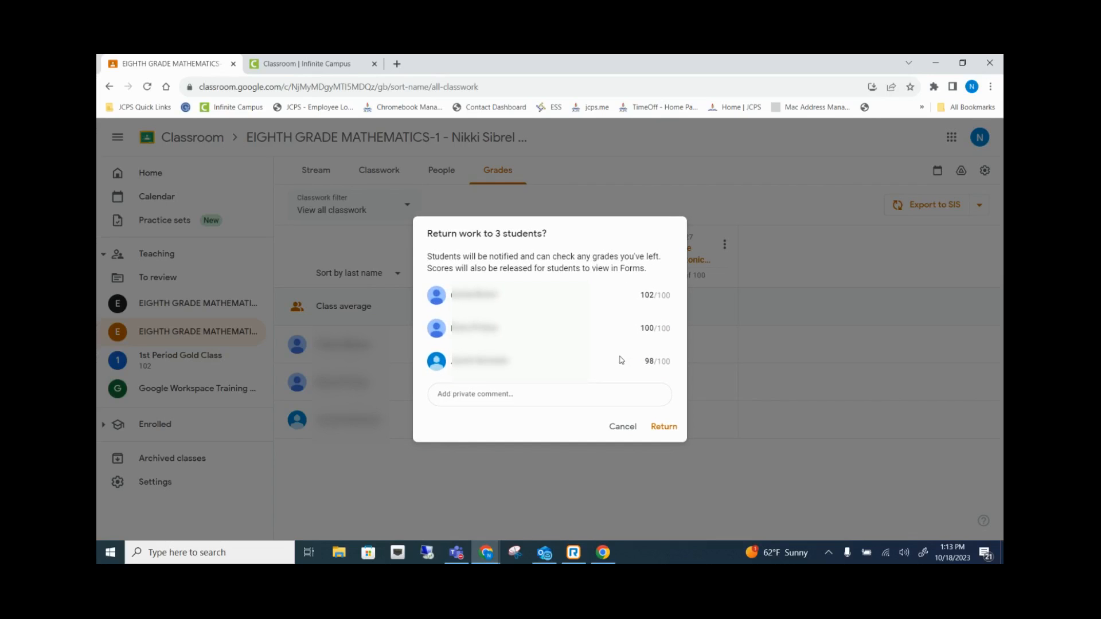
{"action": "left_click", "coordinate": [672, 427]}
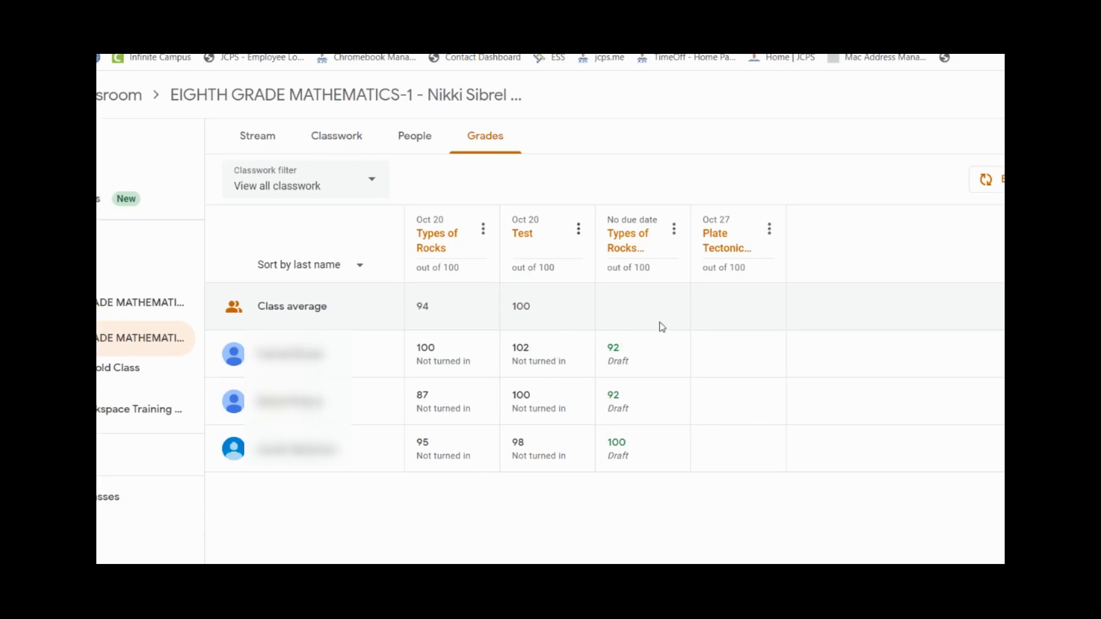
Return the drafted Types of Rocks Questions grades to all students in the class
{"action": "left_click", "coordinate": [674, 230]}
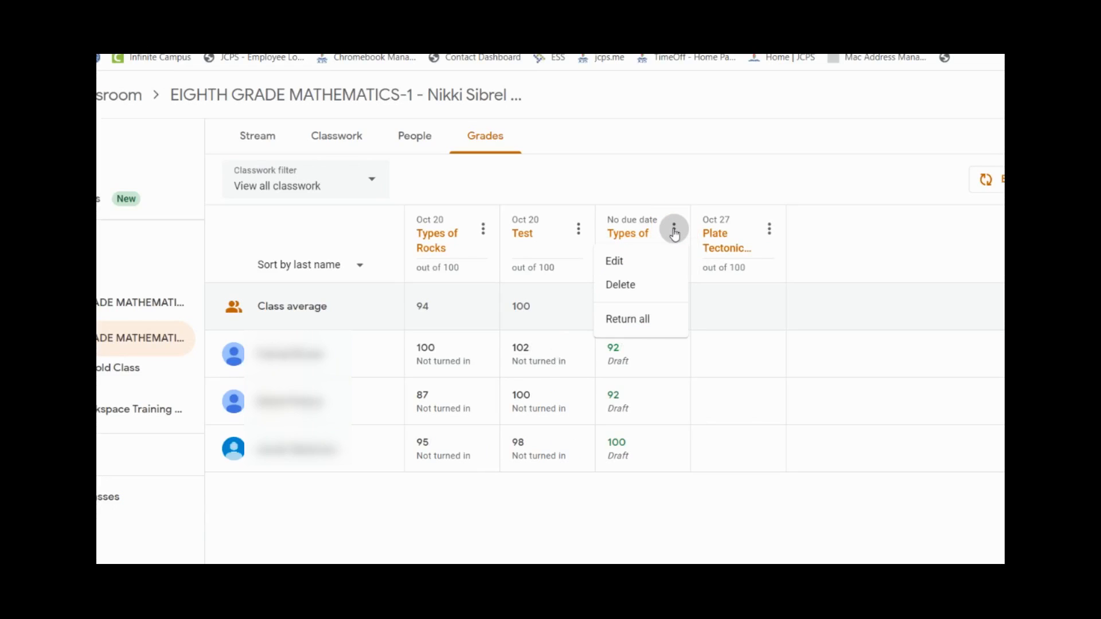
{"action": "left_click", "coordinate": [657, 320]}
{"action": "left_click", "coordinate": [641, 374]}
{"action": "left_click", "coordinate": [689, 451]}
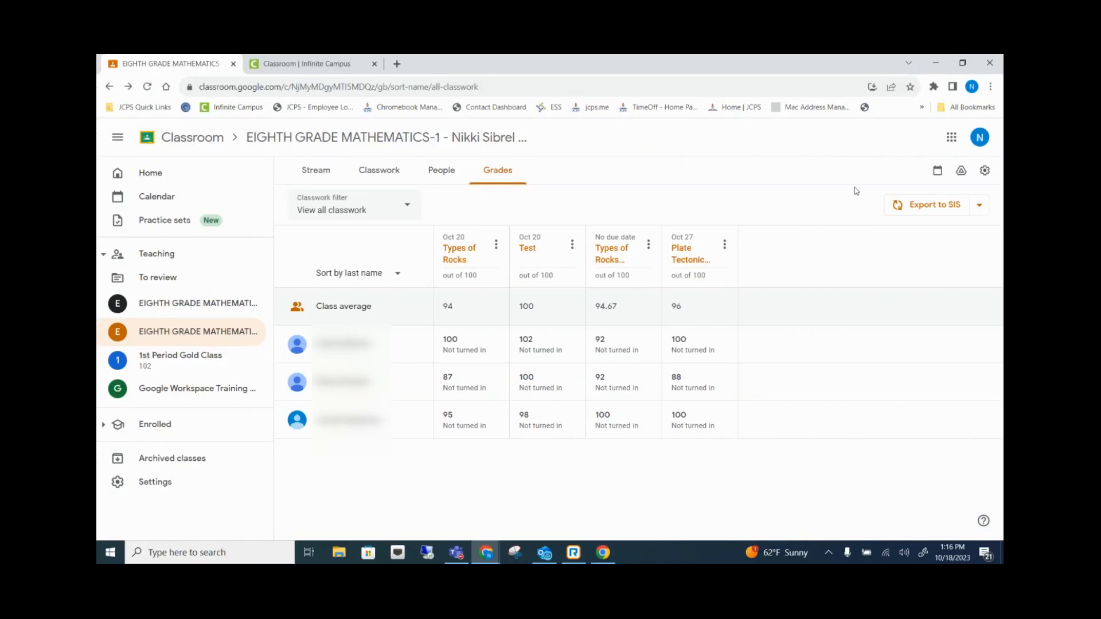
Export the Test and Plate Tectonics for Kids grades to the SIS, leaving out Types of Rocks Questions, which has no due date
{"action": "left_click", "coordinate": [913, 208]}
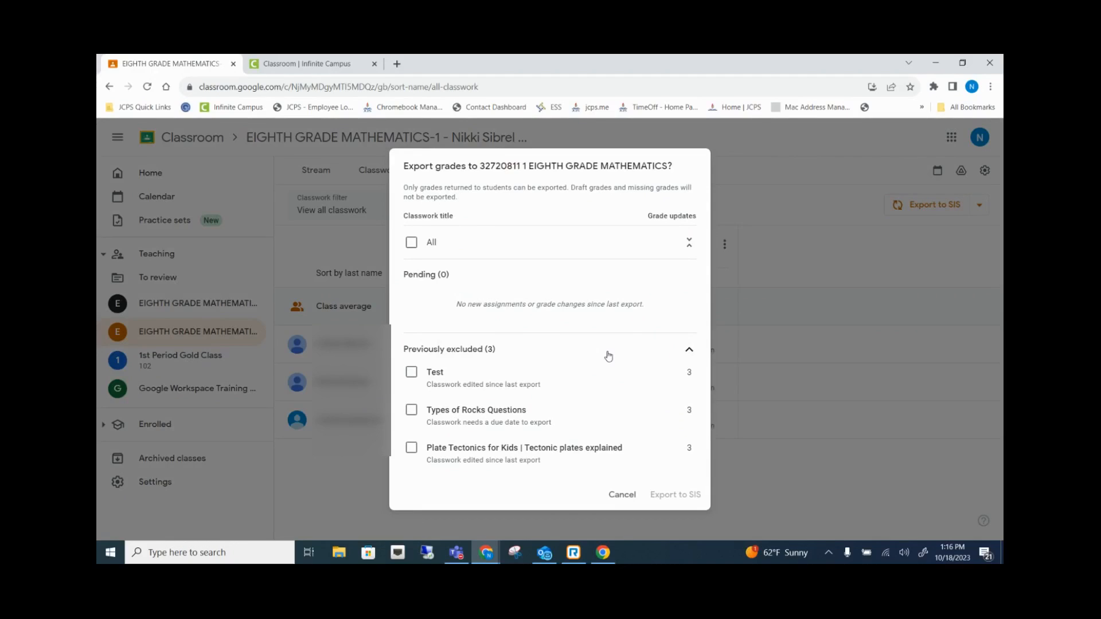
{"action": "left_click", "coordinate": [412, 243]}
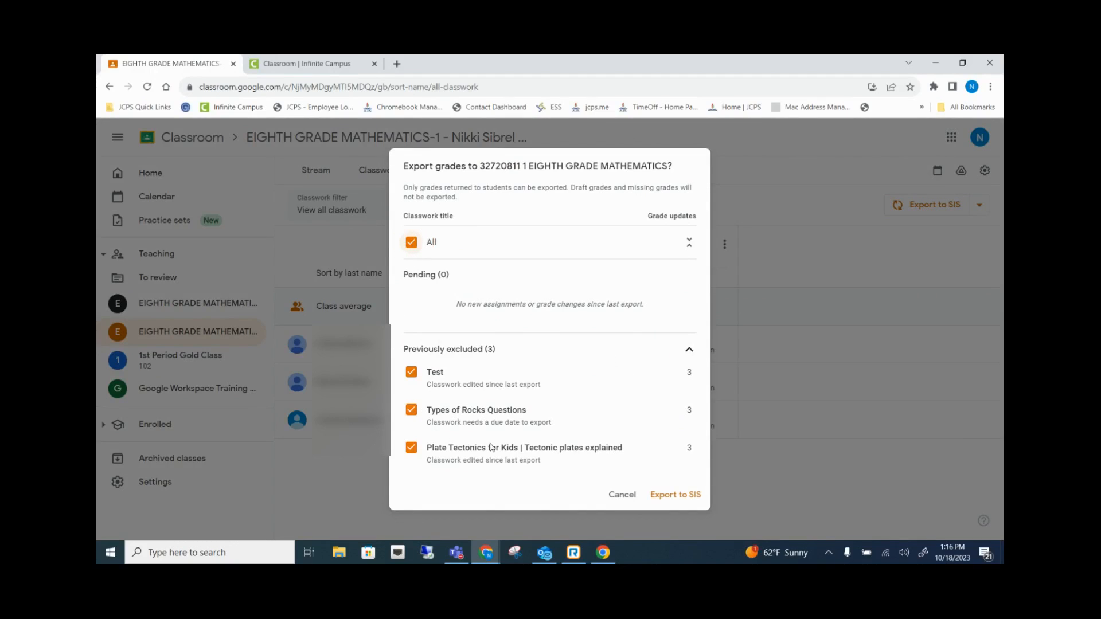
{"action": "left_click", "coordinate": [411, 242]}
{"action": "left_click", "coordinate": [410, 373]}
{"action": "left_click", "coordinate": [411, 409]}
{"action": "left_click", "coordinate": [411, 448]}
{"action": "left_click", "coordinate": [411, 410]}
{"action": "left_click", "coordinate": [687, 496]}
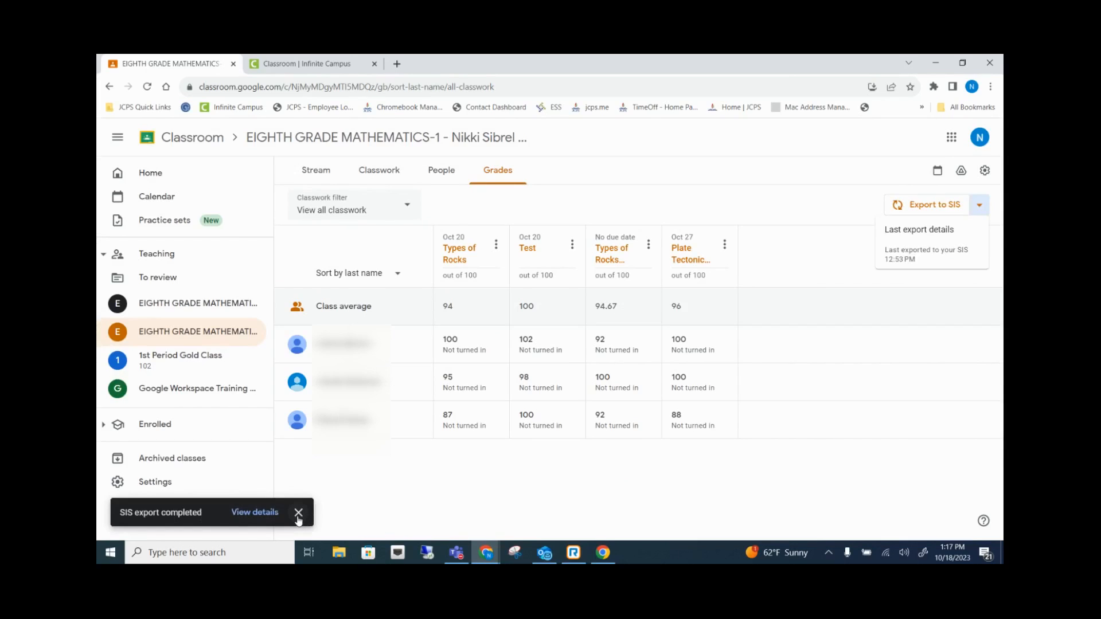
Switch to Infinite Campus, reload the 32720811-1 EIGHTH GRADE MATHEMATICS class page and open its Grade Book
{"action": "left_click", "coordinate": [308, 61]}
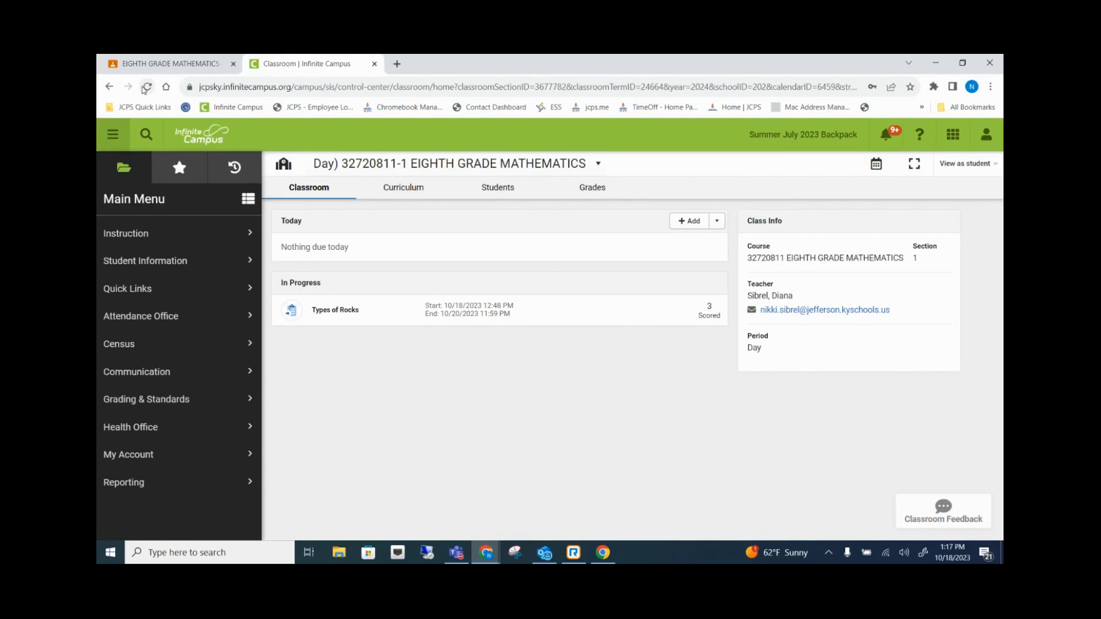
{"action": "left_click", "coordinate": [145, 88]}
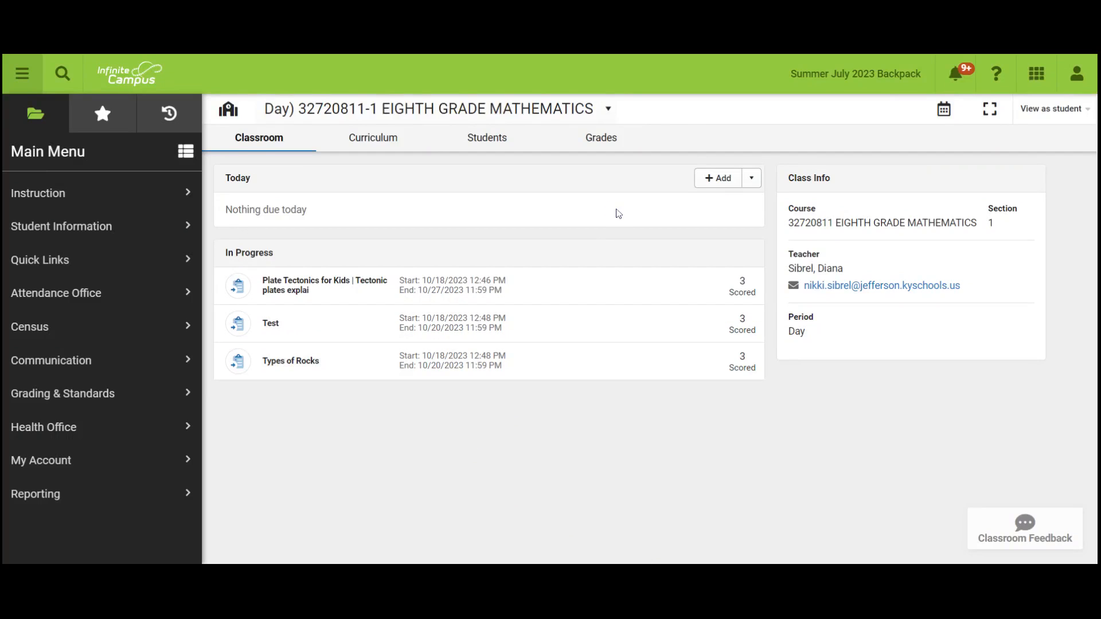
{"action": "left_click", "coordinate": [587, 150]}
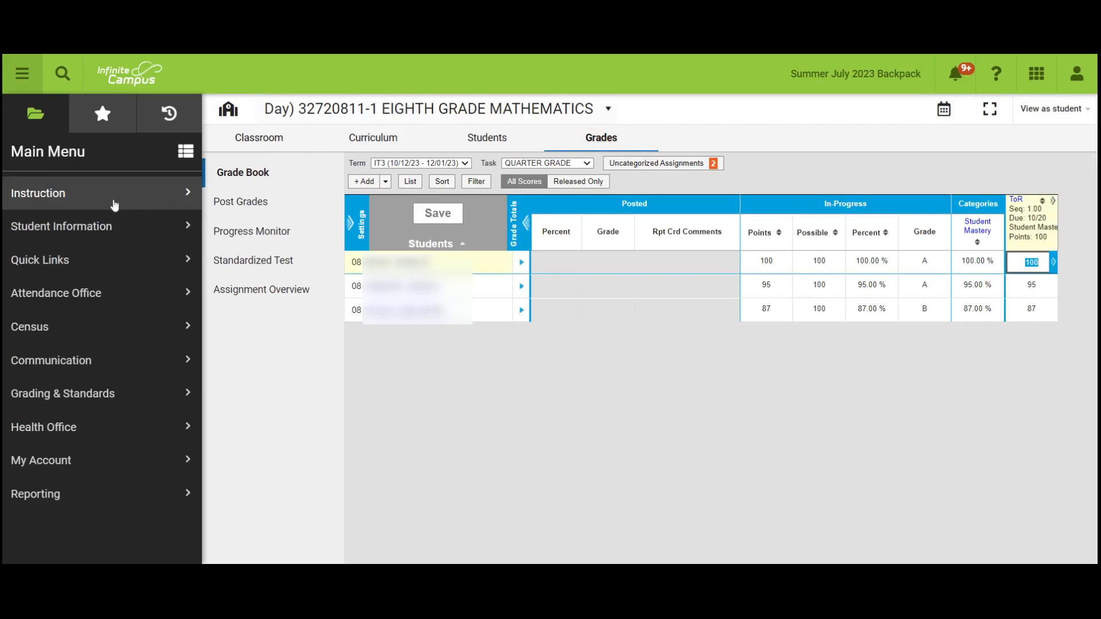
{"action": "left_click", "coordinate": [112, 193]}
{"action": "left_click", "coordinate": [881, 180]}
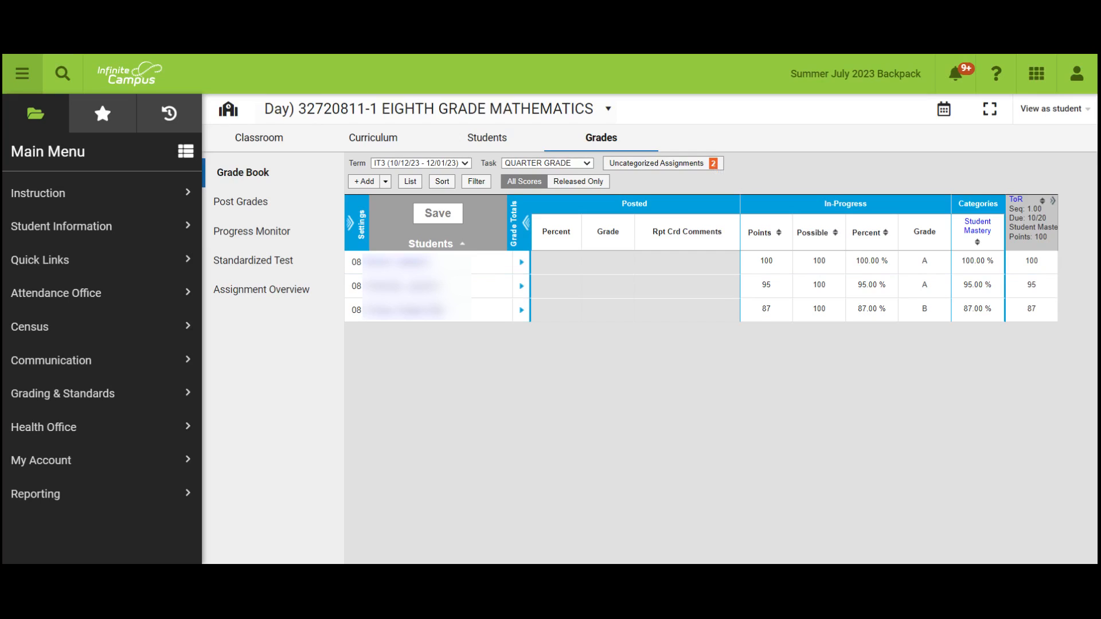
Categorize the uncategorized Test assignment as Student Mastery and Plate Tectonics for Kids as Student Progression
{"action": "left_click", "coordinate": [715, 165]}
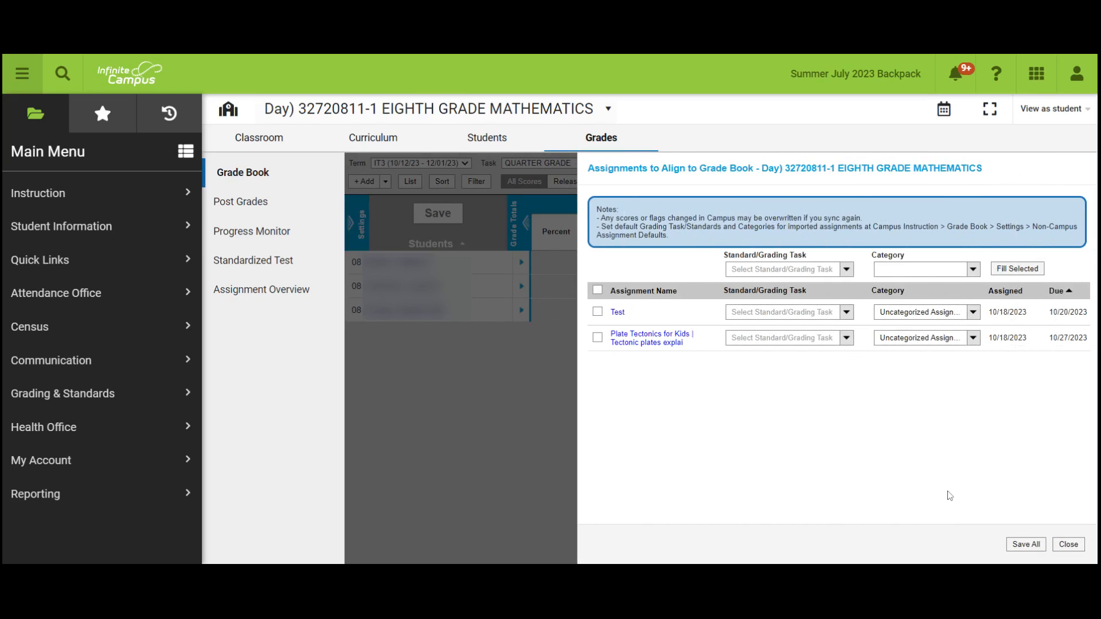
{"action": "left_click", "coordinate": [973, 314]}
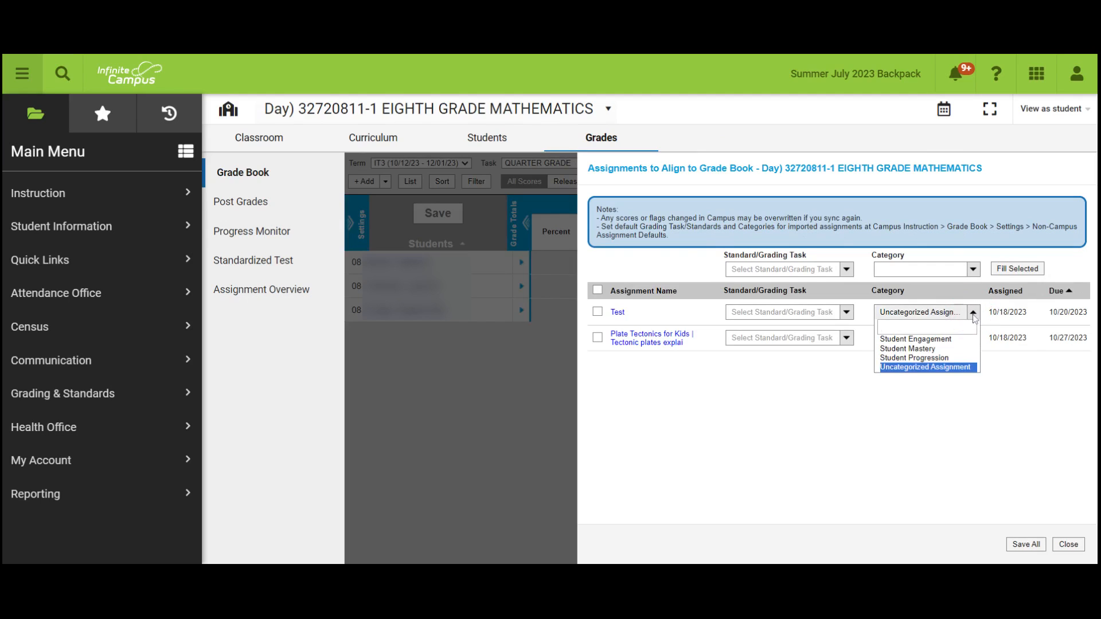
{"action": "left_click", "coordinate": [946, 349]}
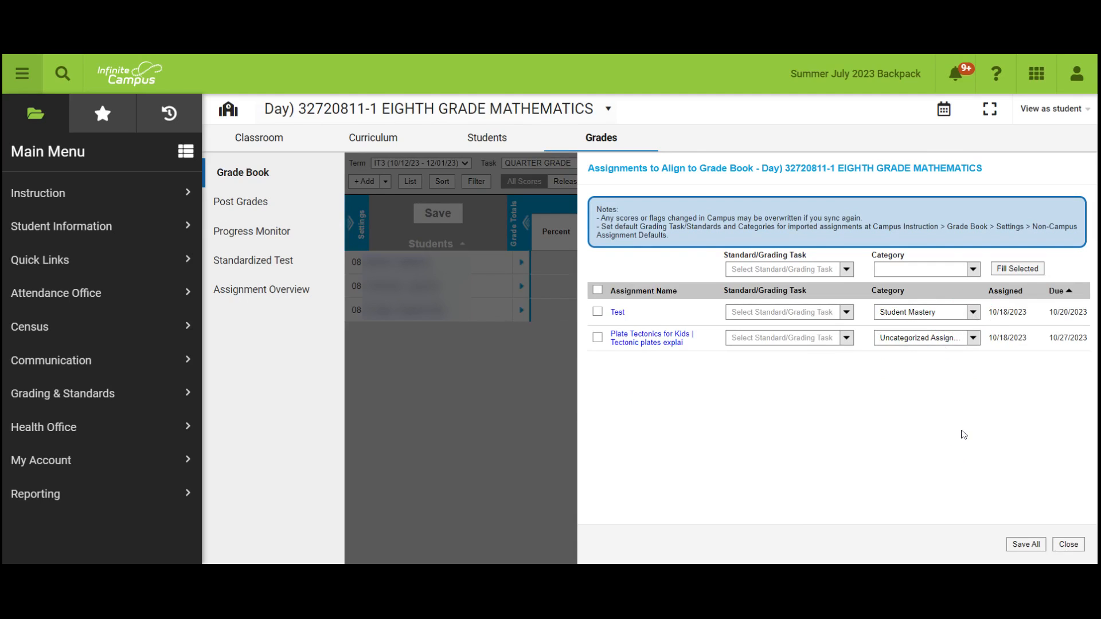
{"action": "left_click", "coordinate": [973, 338]}
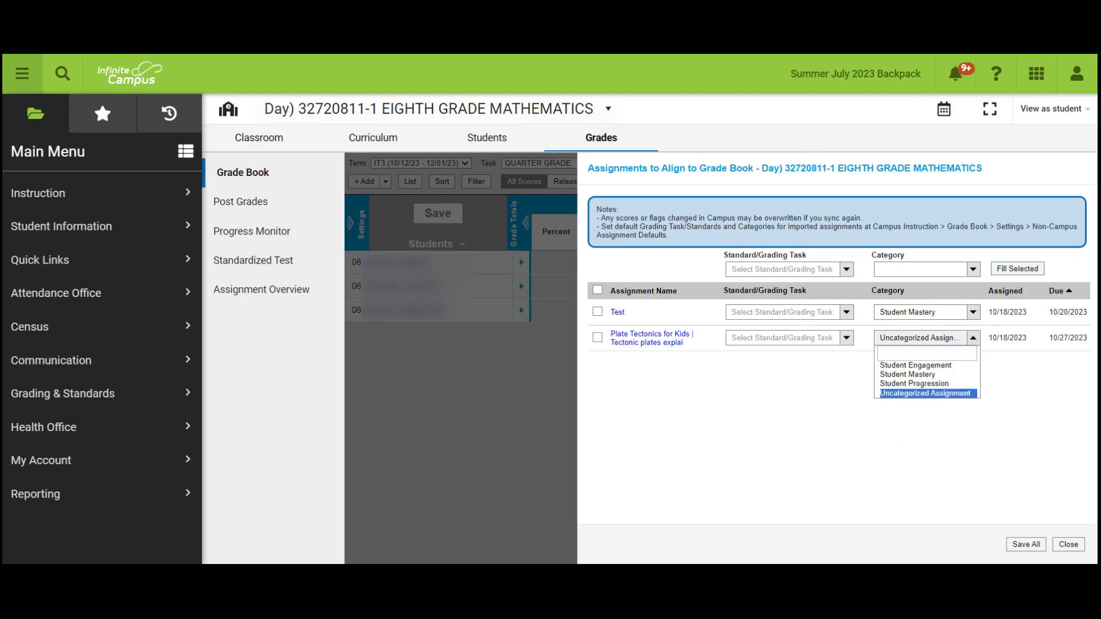
{"action": "left_click", "coordinate": [970, 383]}
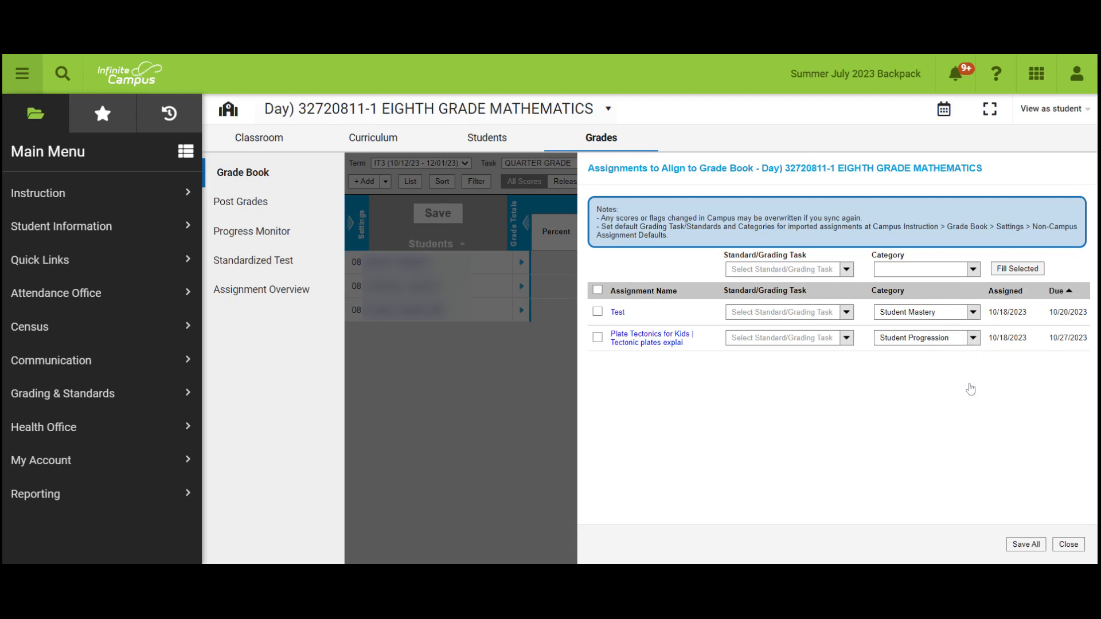
Set the grading task of both Test and Plate Tectonics for Kids to QUARTER GRADE and save all the alignments
{"action": "left_click", "coordinate": [846, 313]}
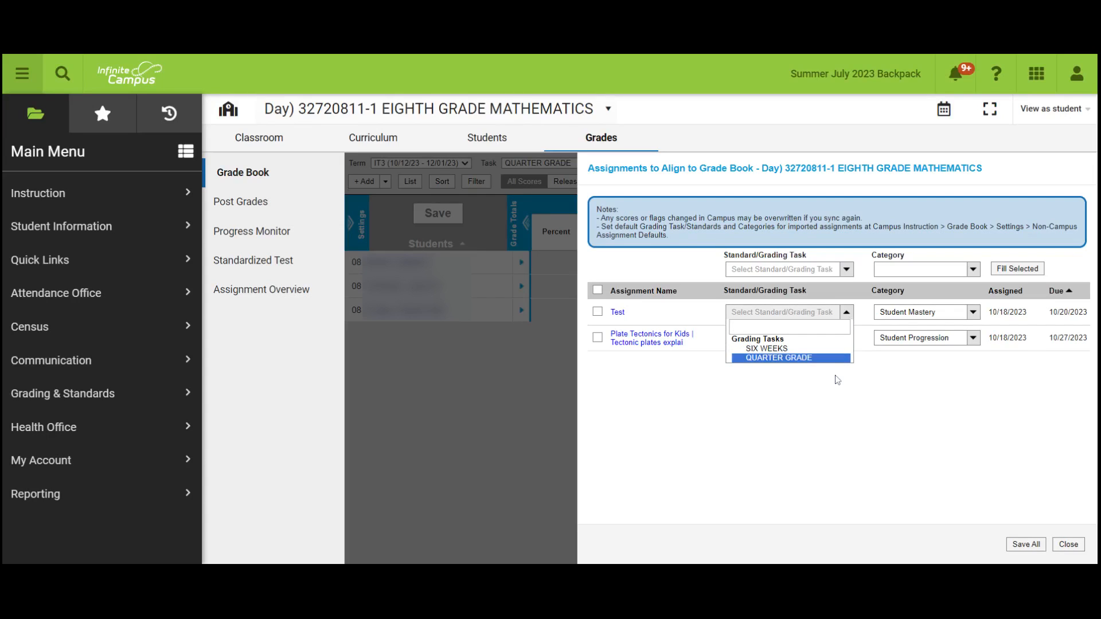
{"action": "left_click", "coordinate": [824, 358]}
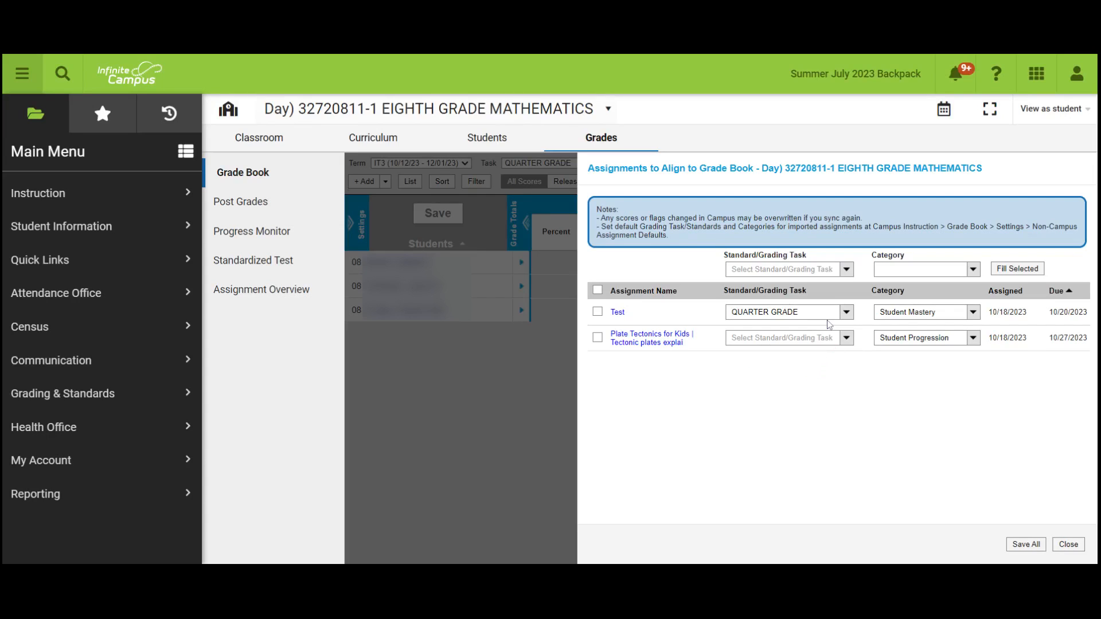
{"action": "left_click", "coordinate": [846, 314]}
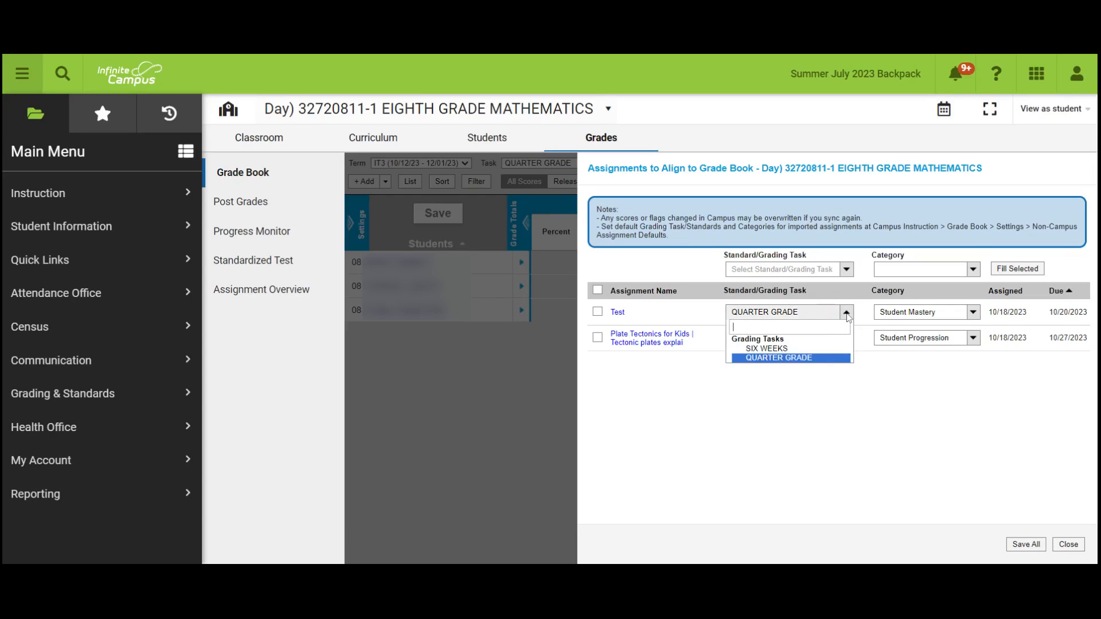
{"action": "left_click", "coordinate": [847, 314]}
{"action": "left_click", "coordinate": [847, 339]}
{"action": "left_click", "coordinate": [826, 385]}
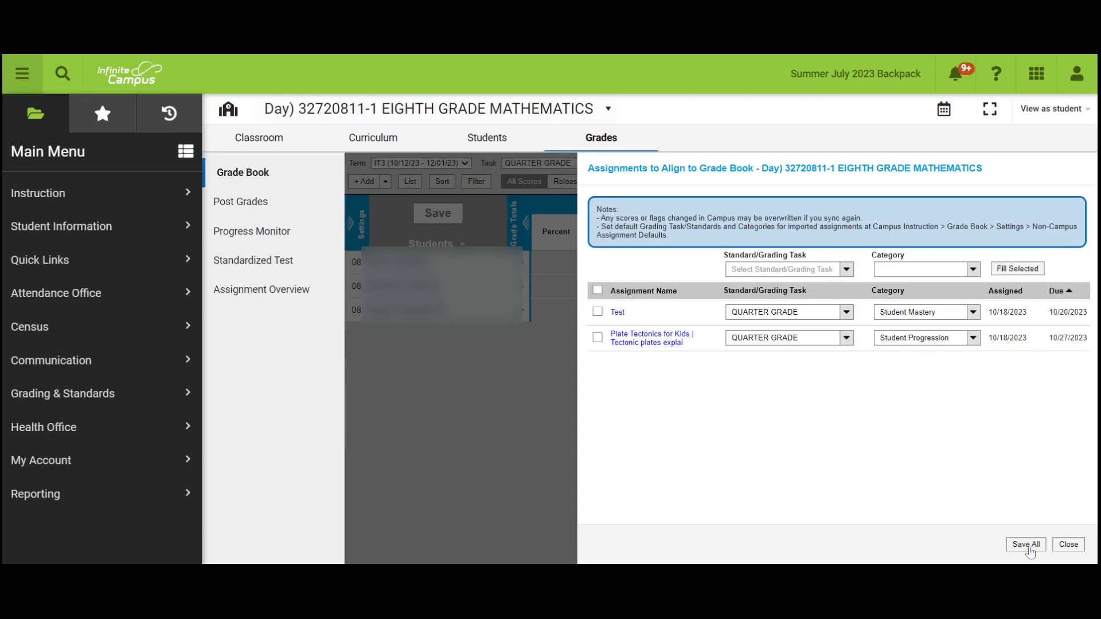
{"action": "left_click", "coordinate": [1029, 549]}
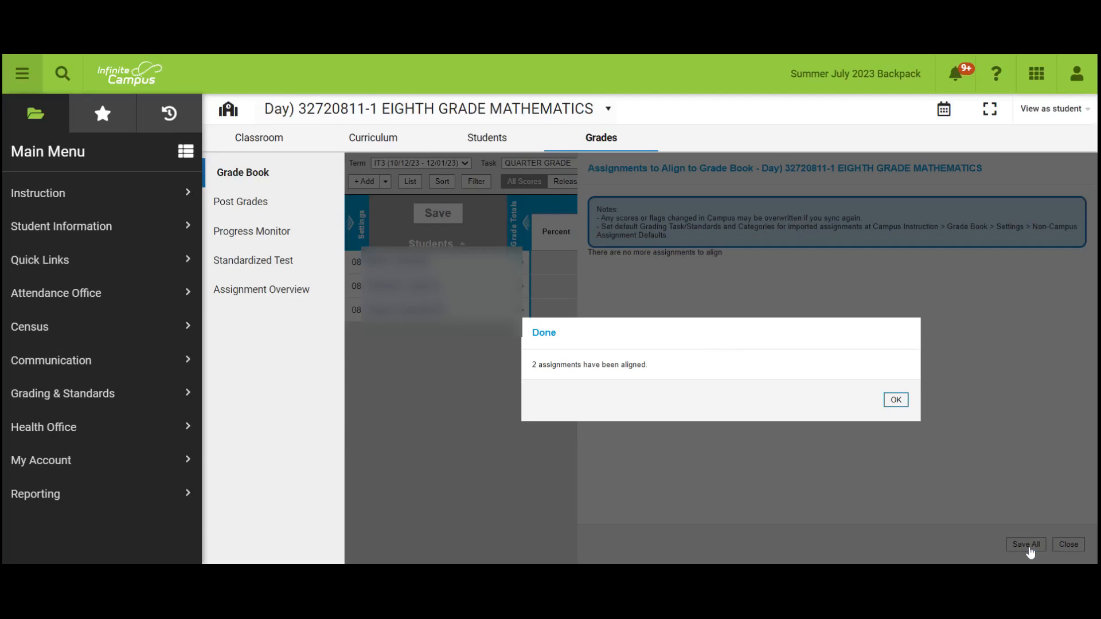
{"action": "left_click", "coordinate": [896, 400]}
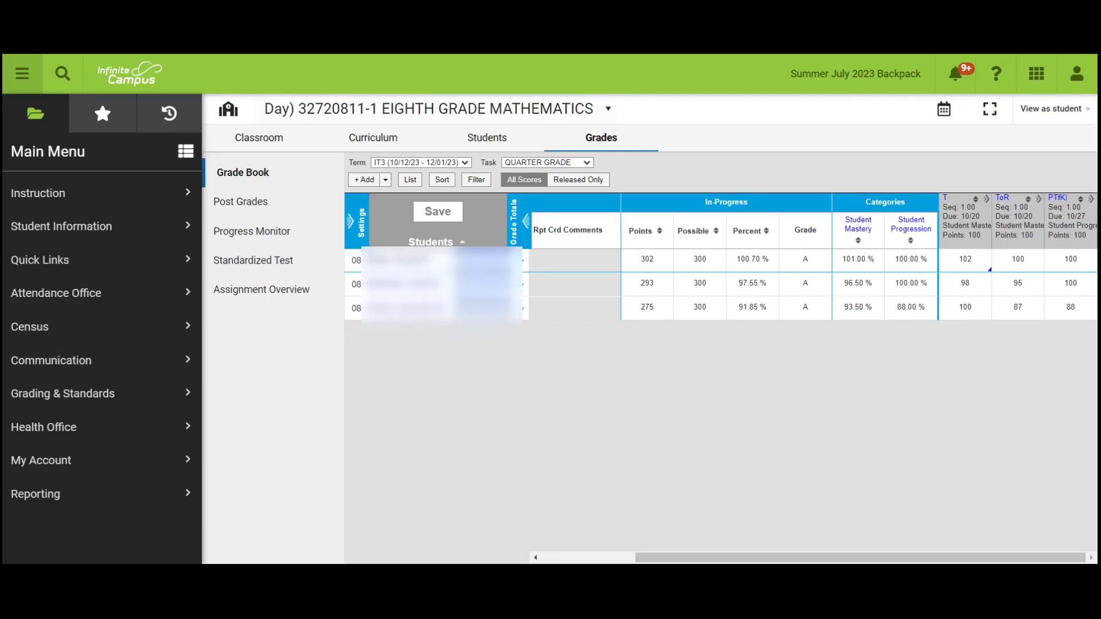